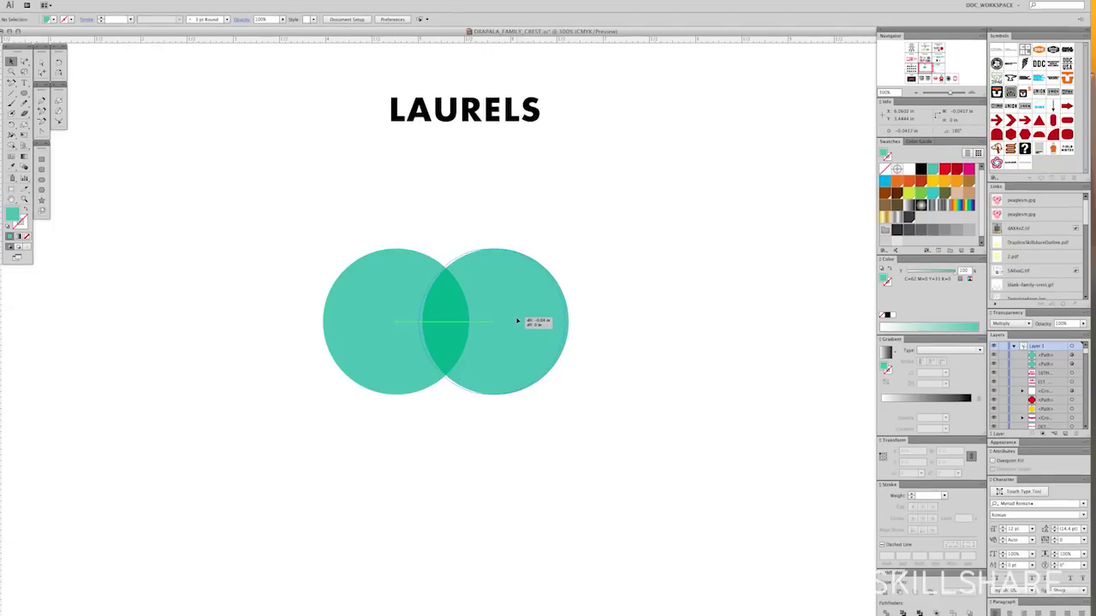
Duplicate the pair of overlapping circles to the right and intersect the copy into a single pointed leaf shape
left_click_drag(578, 442, 408, 282)
mouse_move(502, 306)
left_mouse_down()
mouse_move(287, 305)
mouse_move(548, 299)
left_mouse_up()
left_click_drag(562, 390, 562, 390)
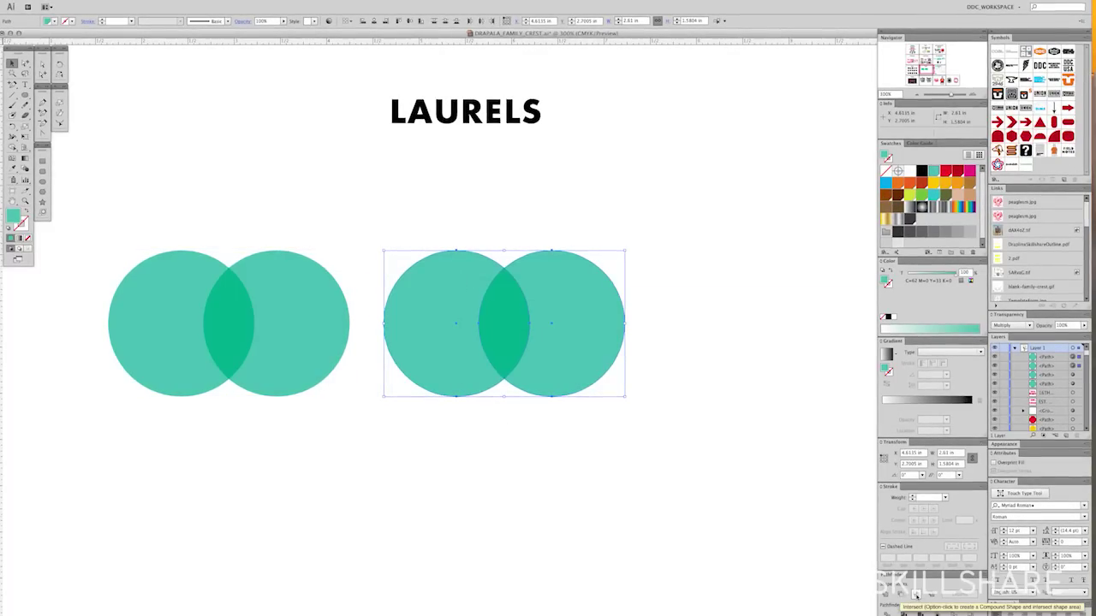
left_click(914, 594)
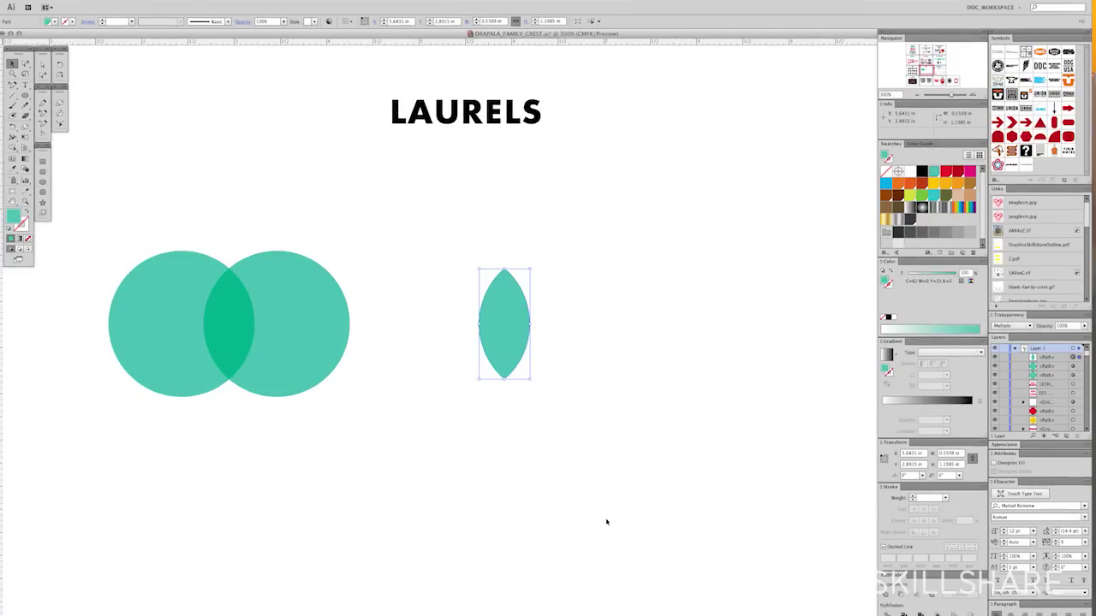
Set the leaf shape's blending mode to Normal and deselect it
left_click(1008, 326)
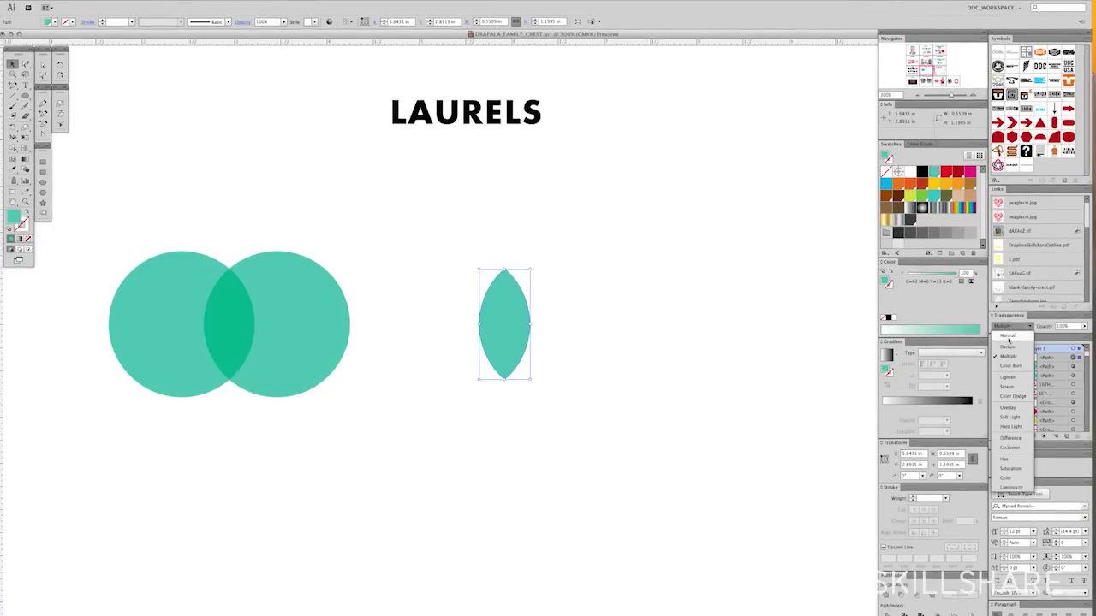
left_click(1009, 336)
left_click(658, 382)
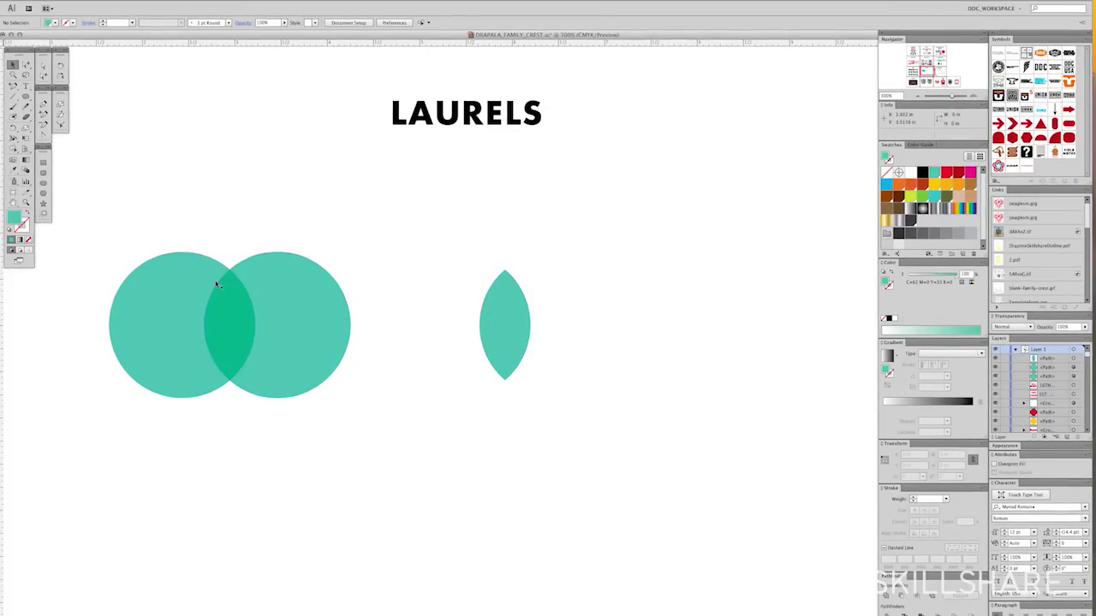
Build a V-shaped leaf pair to the right of the leaf from two copies tilted outward as mirror images
left_click_drag(499, 320, 636, 327)
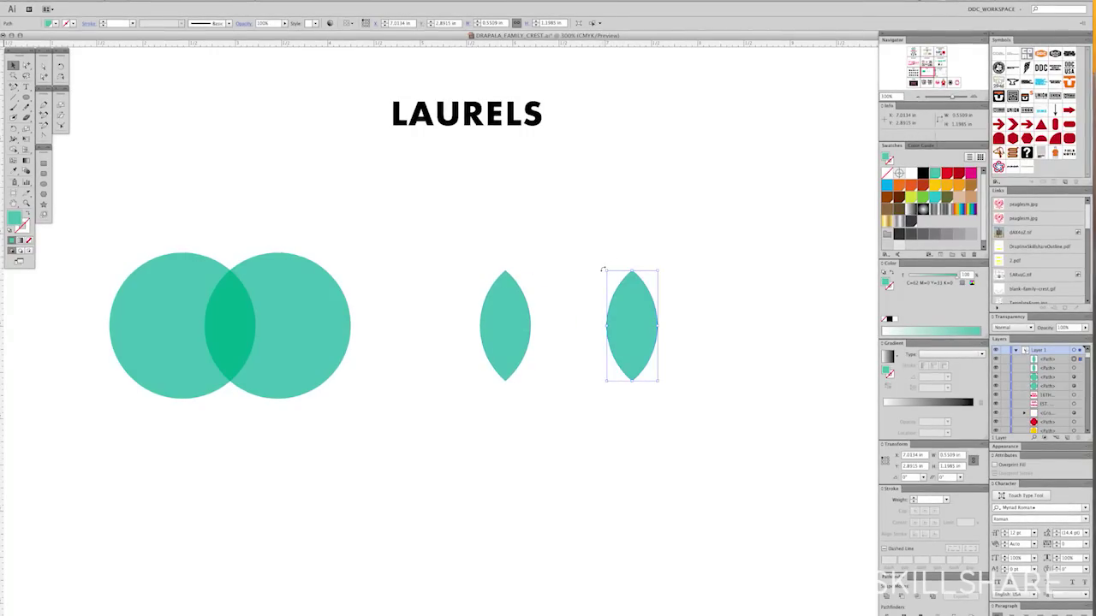
left_click_drag(602, 270, 555, 324)
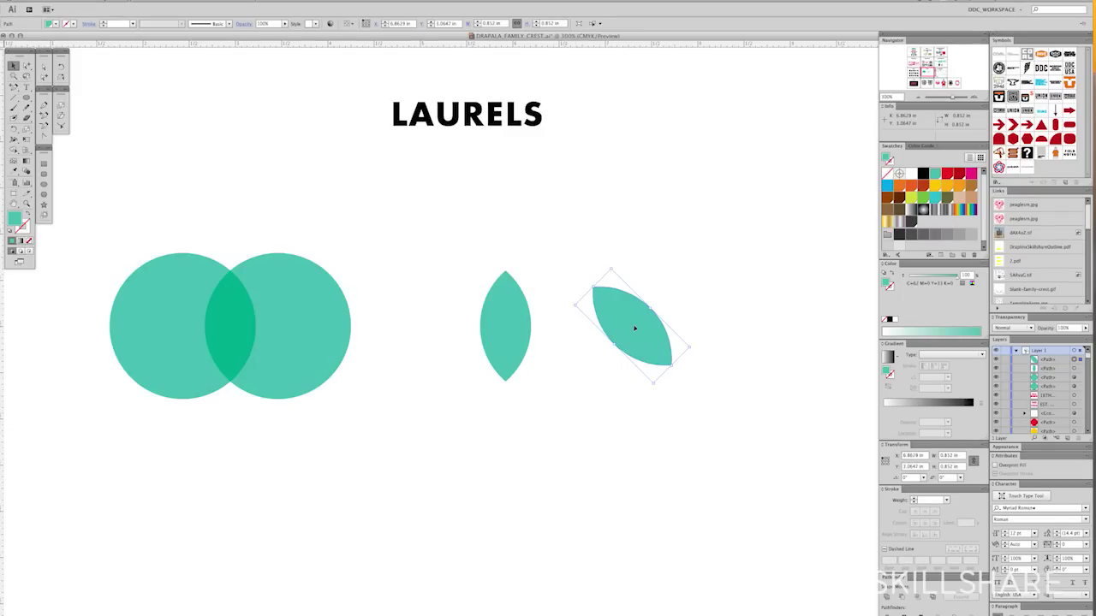
left_click_drag(633, 325, 776, 326)
left_click_drag(733, 285, 745, 379)
left_click_drag(799, 317, 738, 324)
left_click(748, 396)
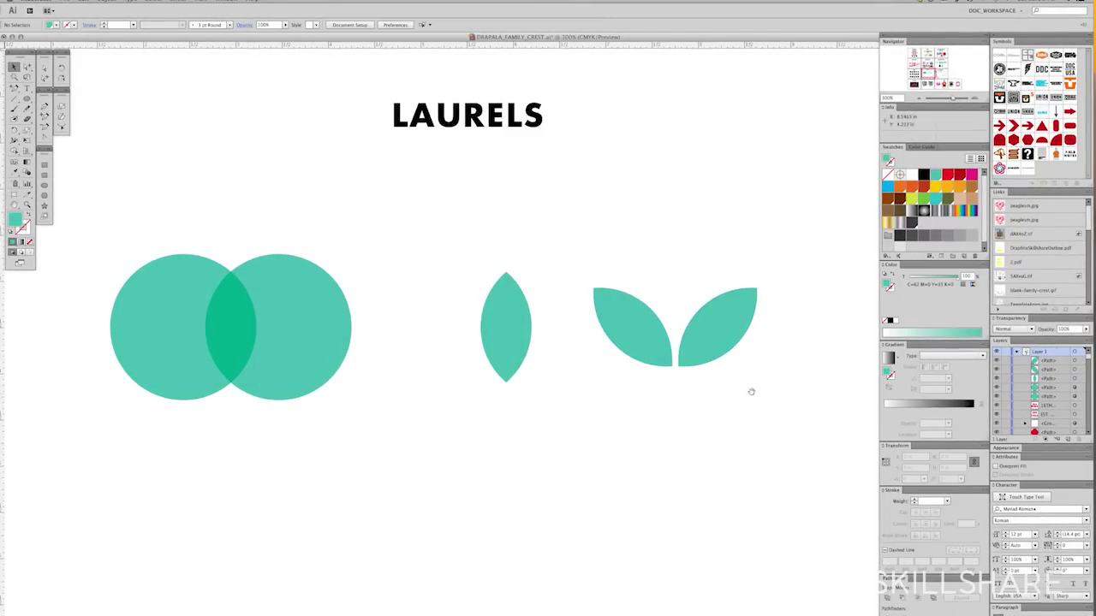
Duplicate the leaf pair further down the artboard and scale the copy down to about 0.42 in wide
left_click_drag(750, 389, 634, 471)
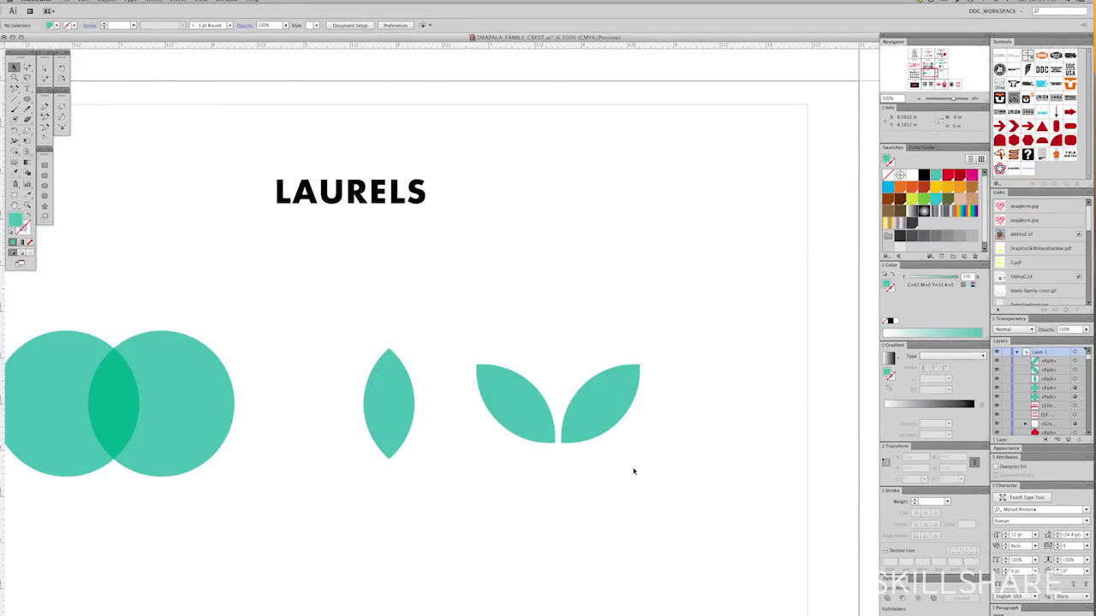
left_click_drag(644, 485, 492, 372)
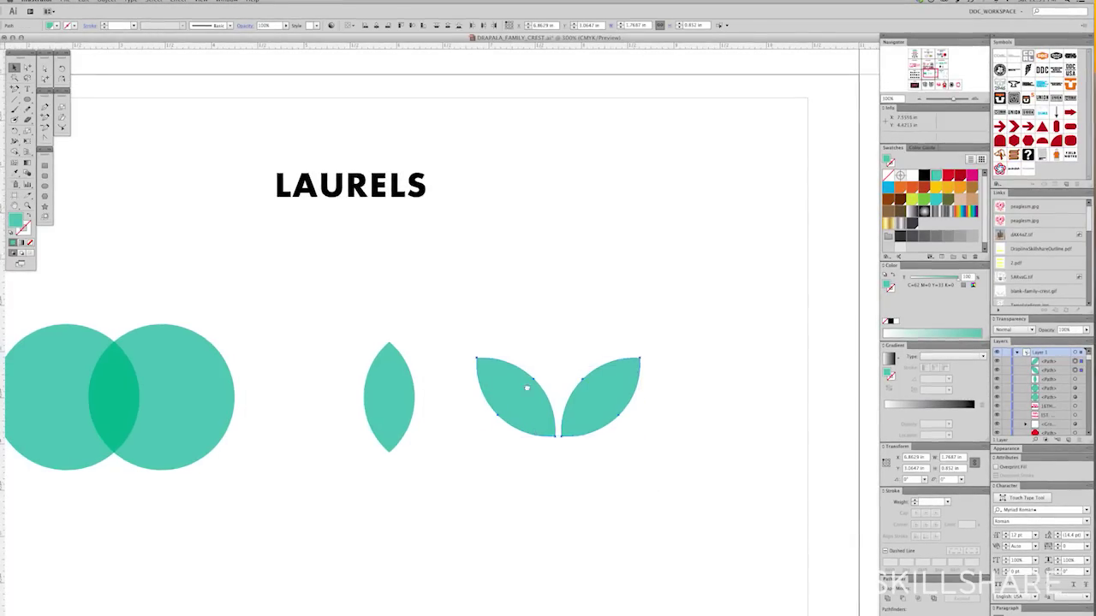
scroll(523, 384, "down", 5)
left_click_drag(582, 252, 582, 574)
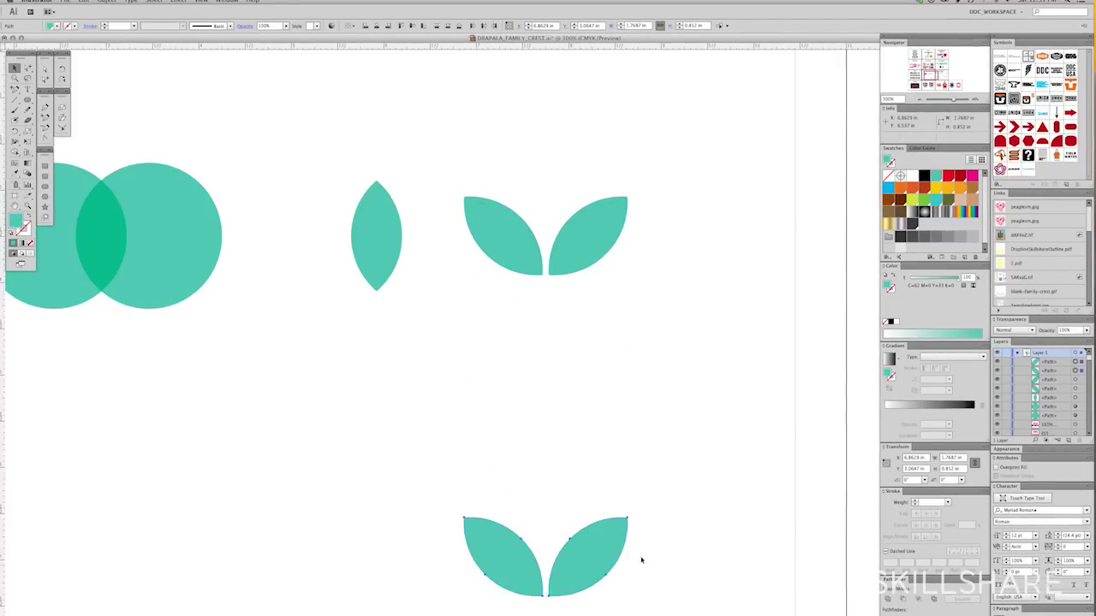
key("m")
left_click_drag(464, 549, 446, 493)
key("v")
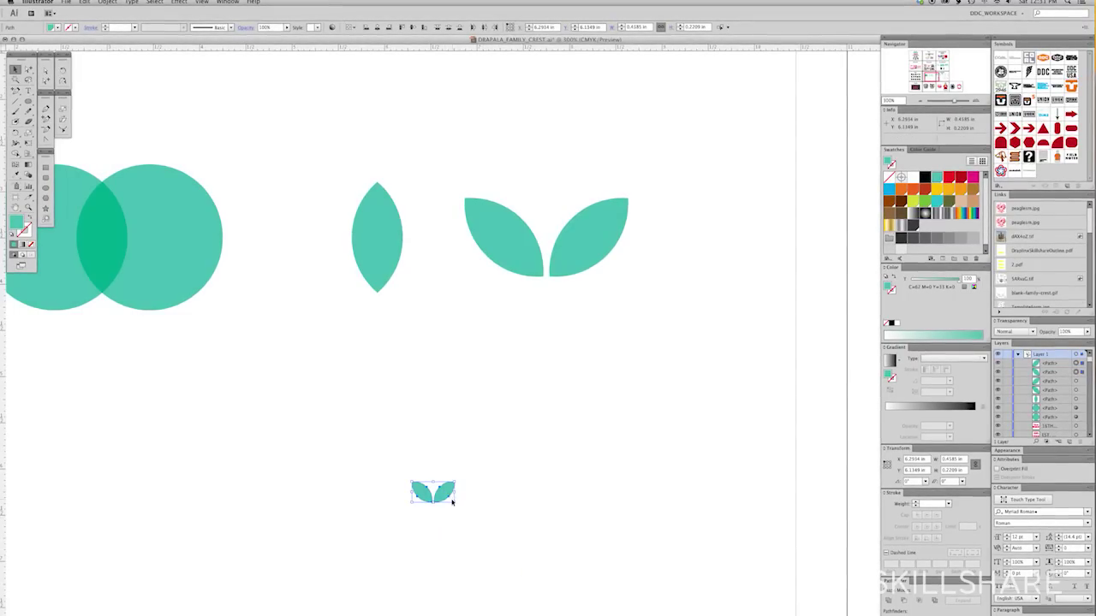
Copy the small leaf pair to the right and repeat the copy upward into an evenly stacked column of nine pairs
left_click_drag(445, 497, 522, 473)
key("super+d")
key("super+d")
key("super+d")
key("super+d")
key("super+d")
key("super+d")
key("super+d")
key("super+shift+a")
Top the nine-pair column with a single upright leaf centred between the leaves of the top pair
left_click_drag(514, 323, 512, 296)
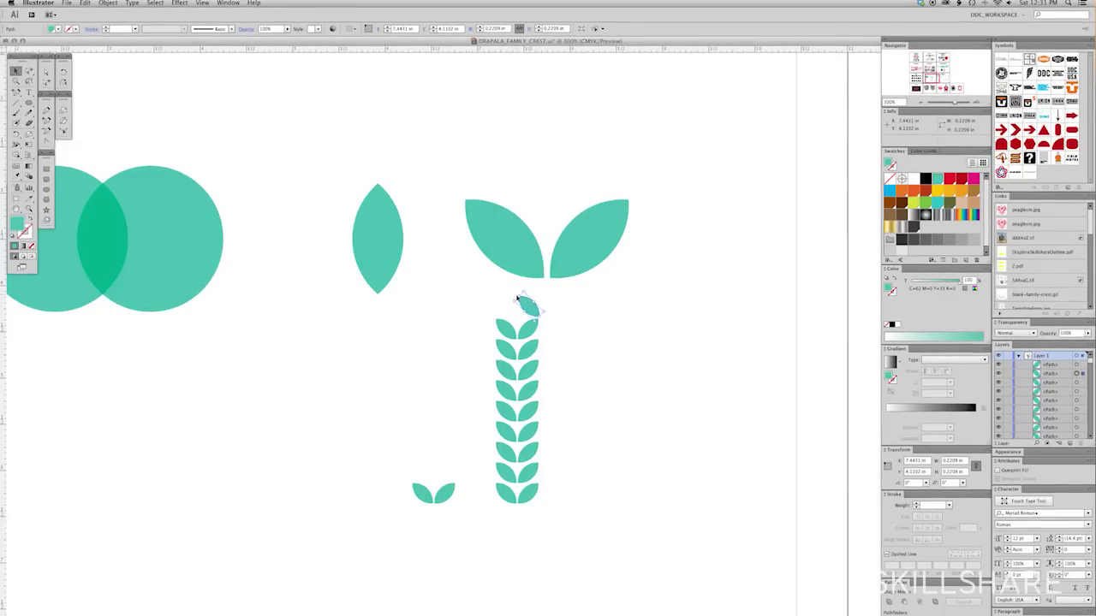
left_click_drag(514, 297, 568, 335)
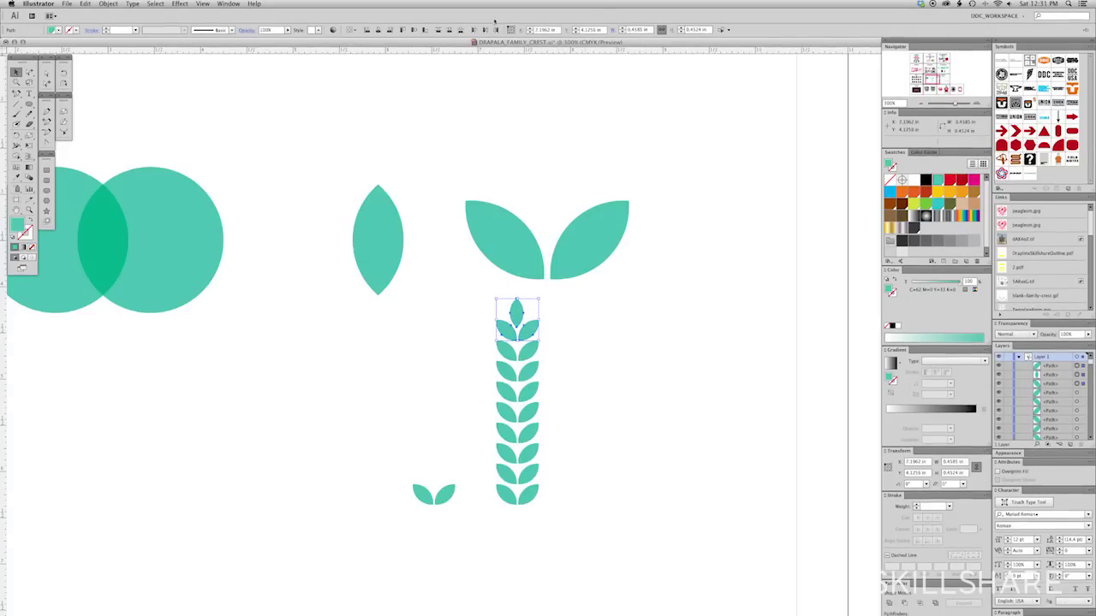
left_click(560, 384)
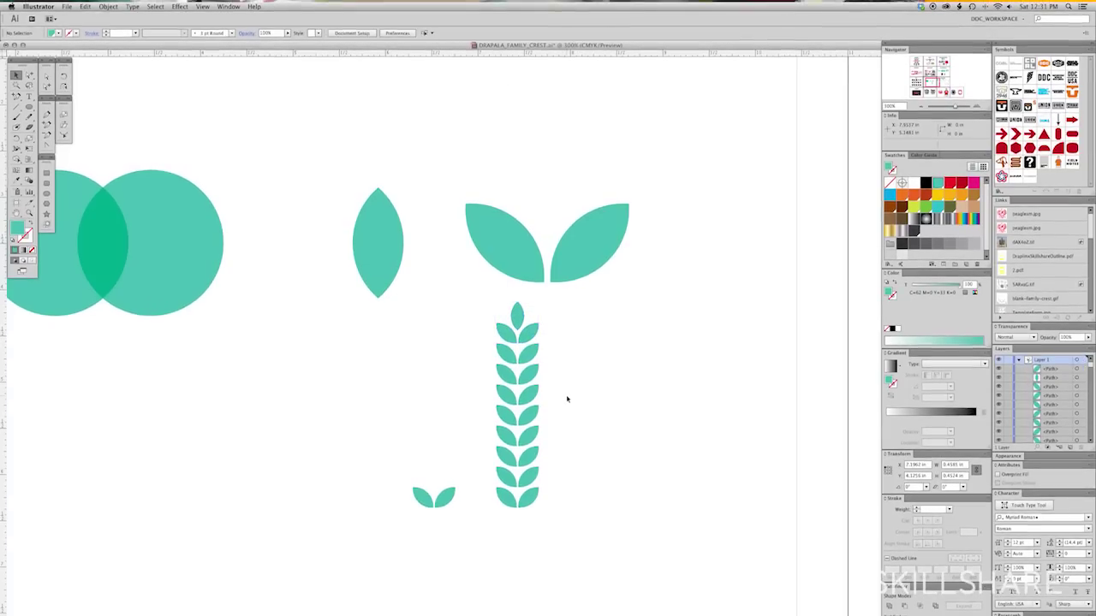
Duplicate the finished nine-pair sprig straight across to its right
left_click_drag(558, 510, 495, 384)
left_click_drag(520, 336, 676, 336)
left_click(599, 505)
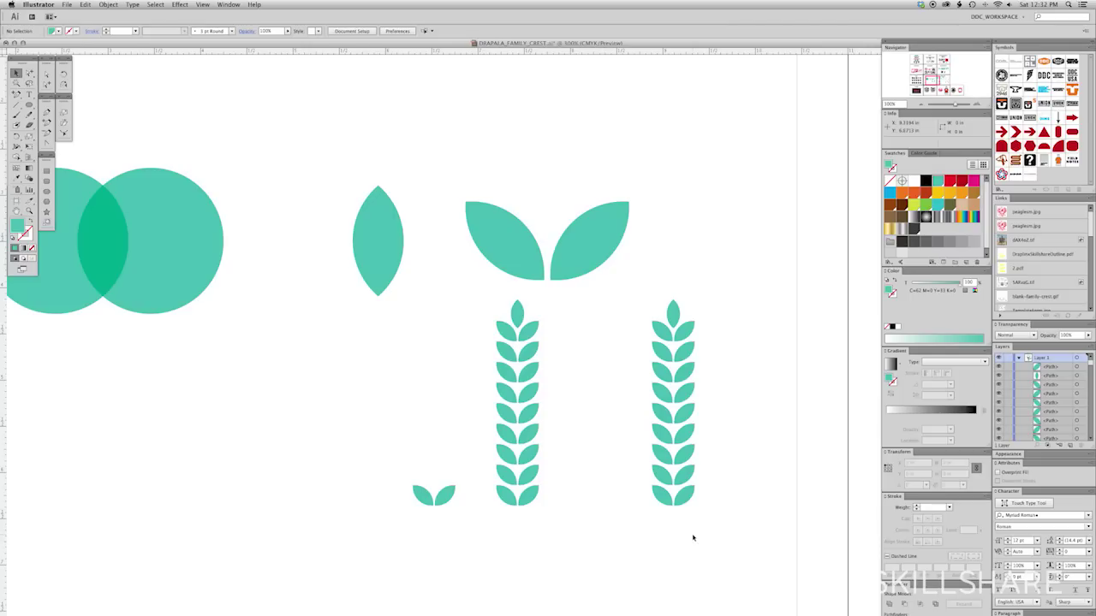
Move the spare small leaf pair left and repeat copies of it upward into a column of eight pairs
left_click_drag(530, 560, 736, 523)
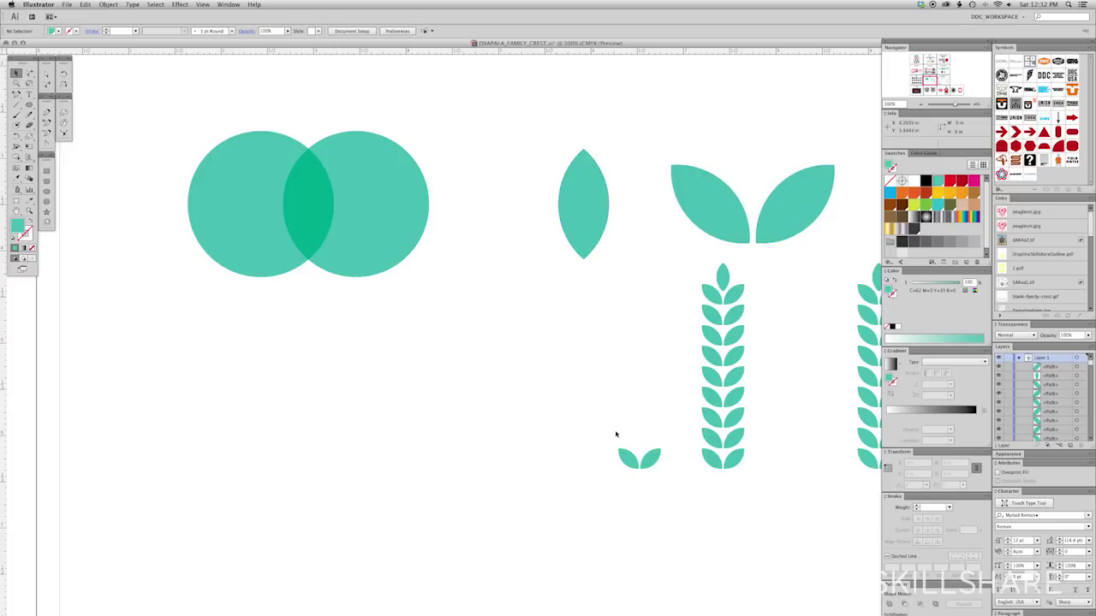
left_click_drag(592, 440, 529, 462)
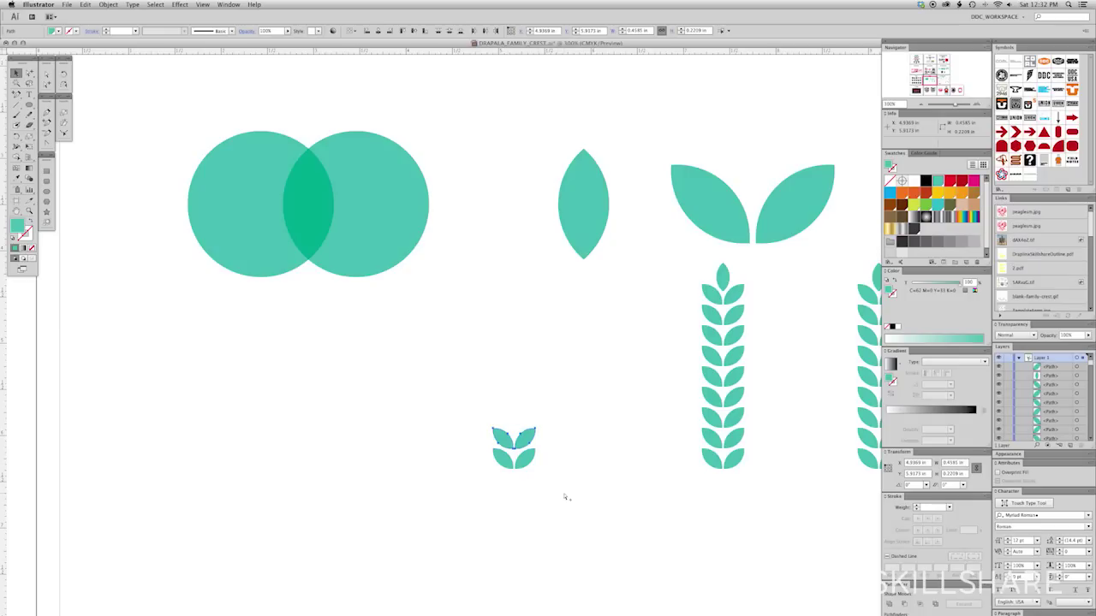
key("super+d")
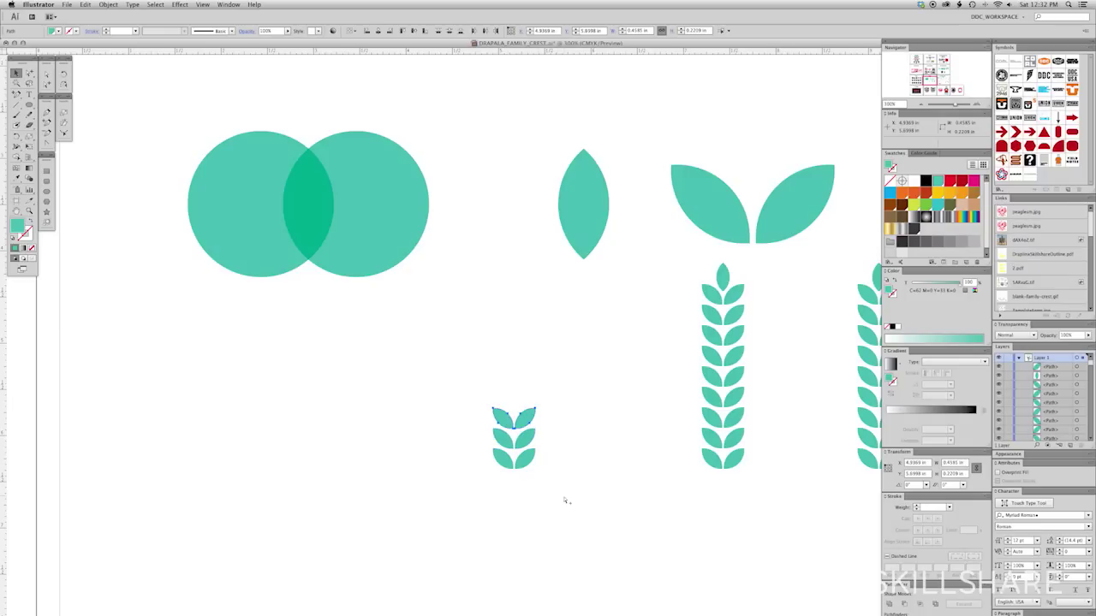
key("super+d")
key("super+d")
key("super+d")
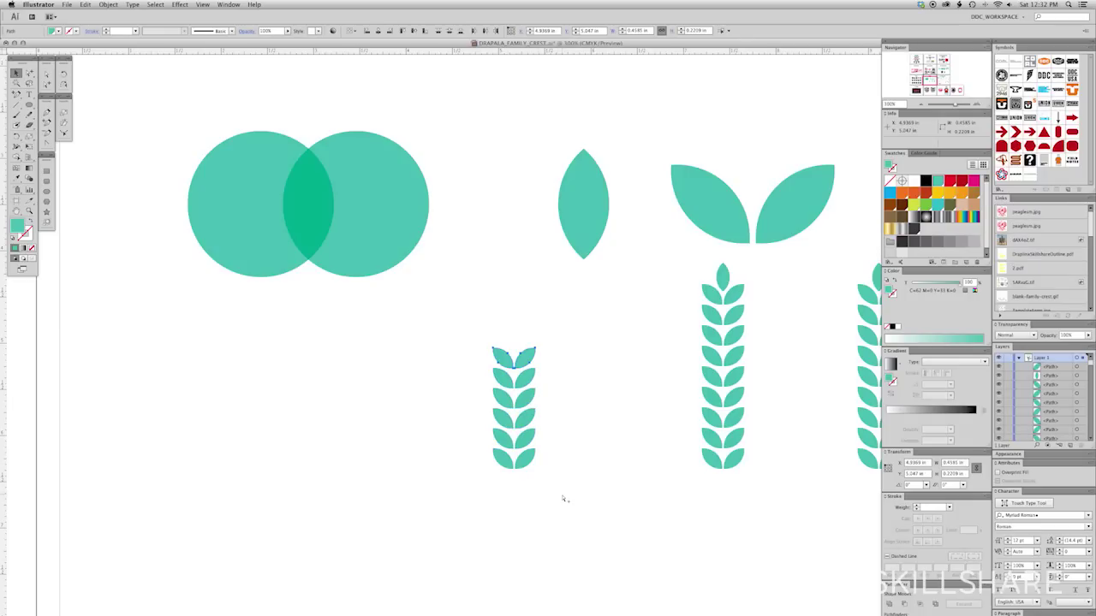
key("super+d")
key("super+d")
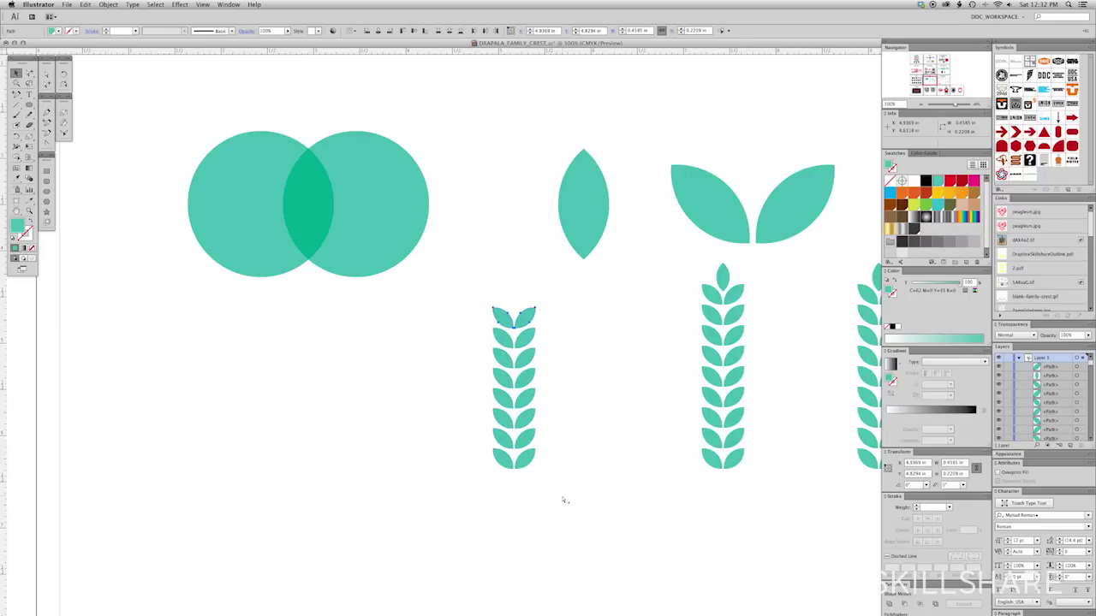
Add an upright tip leaf to the eight-pair column and distribute it evenly between the top pair's two leaves
left_click_drag(515, 316, 537, 321)
left_click(486, 31)
left_click(611, 362)
Draw a thin rectangular stem about 0.075 in wide and 0.42 in tall below the eight-pair sprig, and scale it down slightly
key("m")
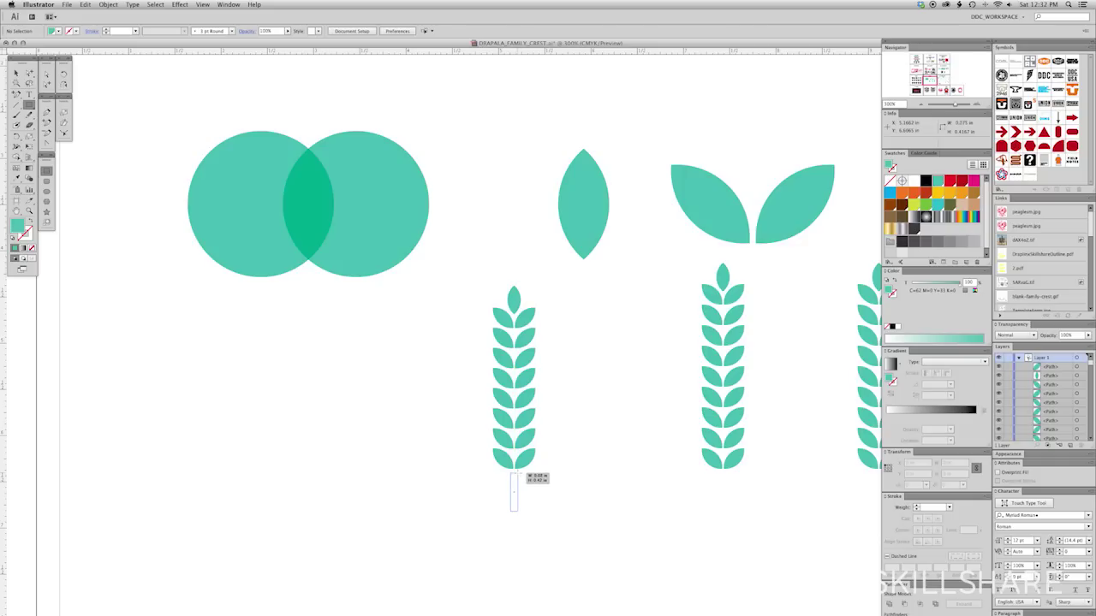
left_click(17, 74)
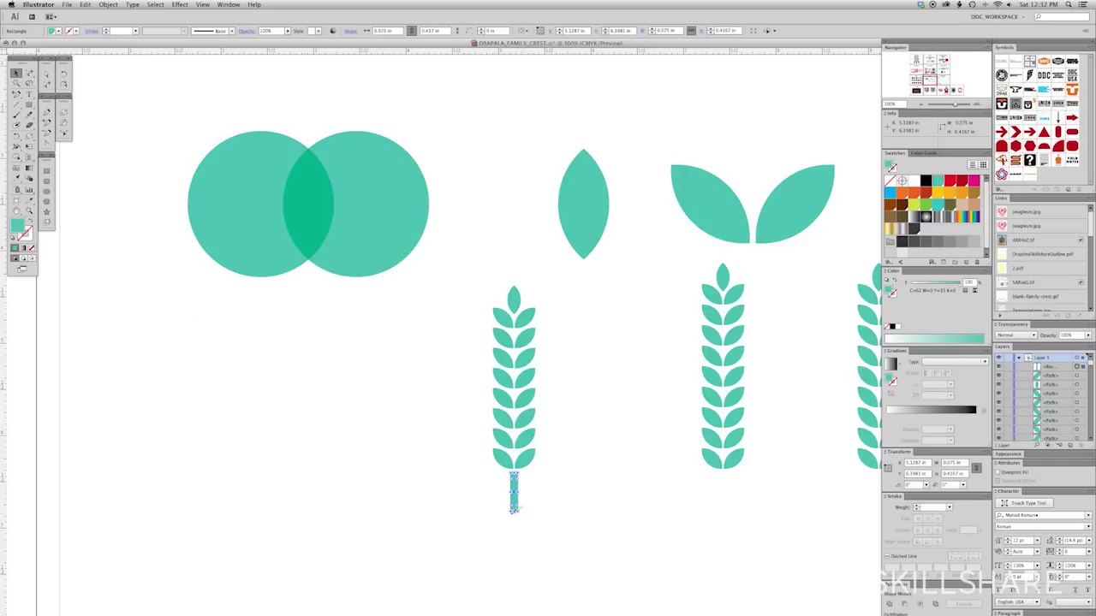
key("super+equal")
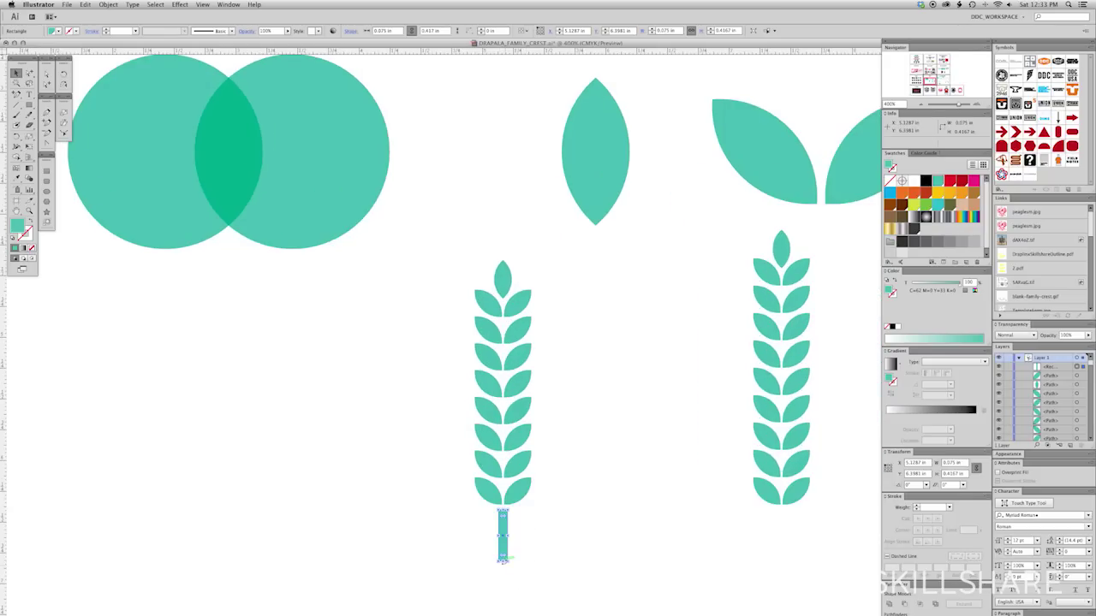
key("super+equal")
left_click_drag(537, 586, 455, 506)
left_click_drag(494, 552, 512, 510)
left_click(530, 519)
key("super+minus")
key("super+minus")
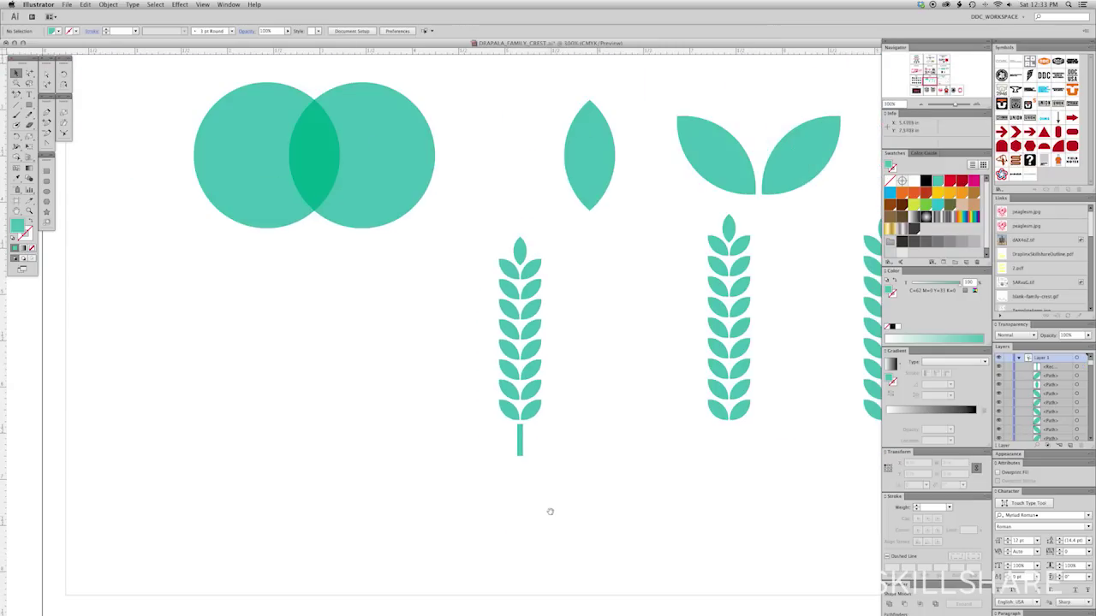
Place a grouped copy of the stemmed sprig to the left of the original and tilt its tip leftward
left_click_drag(522, 267, 522, 267)
left_click_drag(557, 362, 244, 362)
left_click_drag(212, 276, 185, 301)
Duplicate the tilted sprig to its right and reflect the copy across the vertical axis
left_click_drag(245, 367, 424, 367)
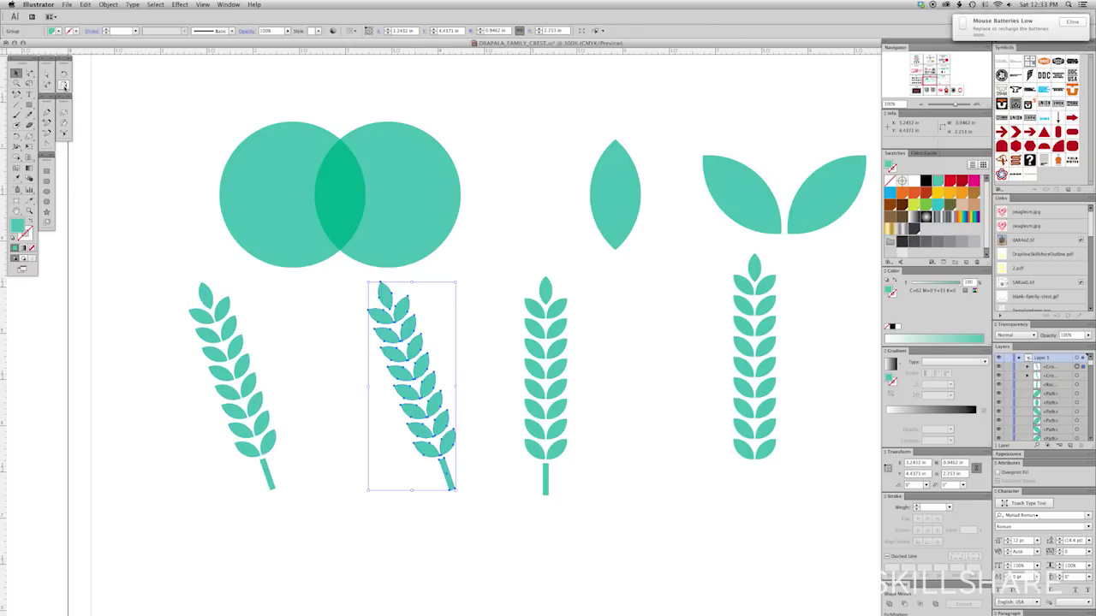
double_click(64, 85)
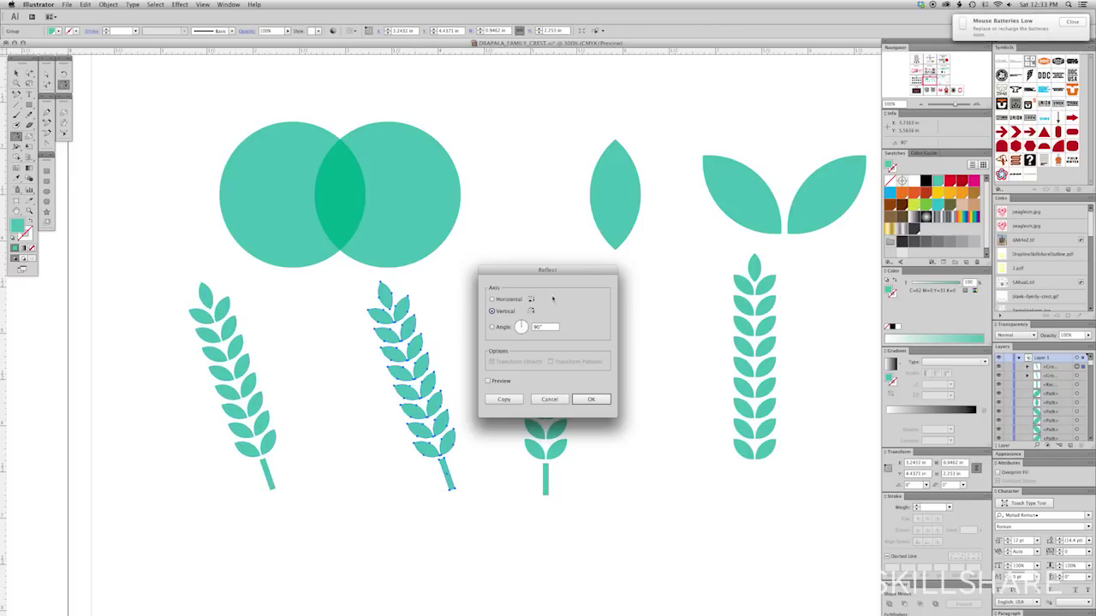
left_click(591, 400)
left_click(231, 339)
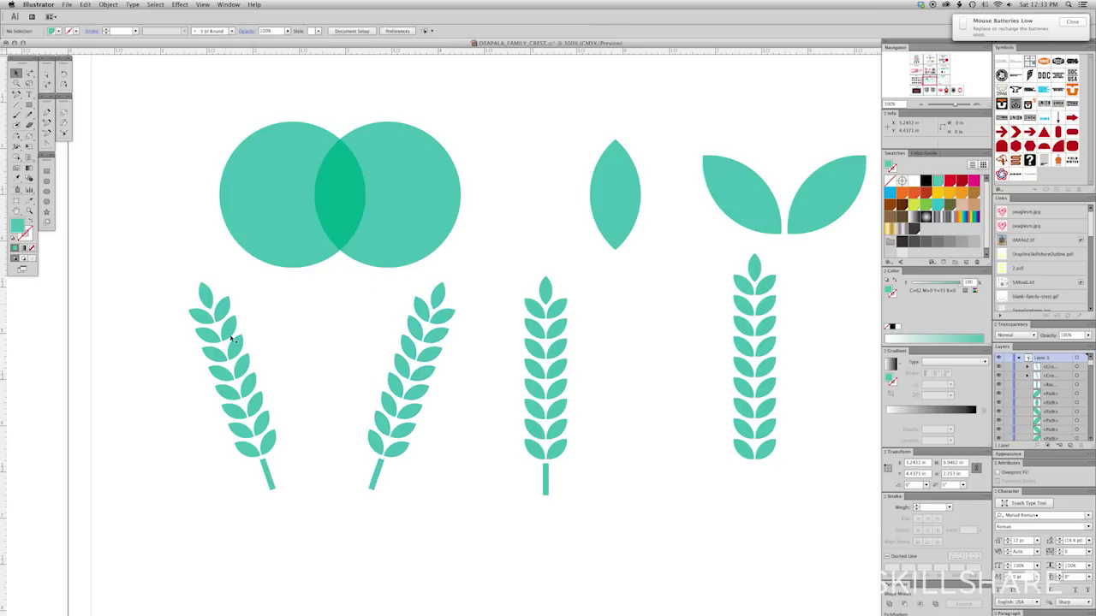
Move the two mirrored tilted sprigs together downward and slightly left below the overlapping circles
left_click_drag(141, 284, 470, 487)
left_click_drag(402, 444, 377, 517)
left_click(505, 525)
Copy one circle between the tilted sprigs and place a half-size copy of it directly underneath
left_click_drag(408, 203, 321, 411)
scroll(435, 501, "left", 5)
scroll(455, 353, "down", 3)
left_click_drag(456, 352, 443, 471)
left_click(486, 530)
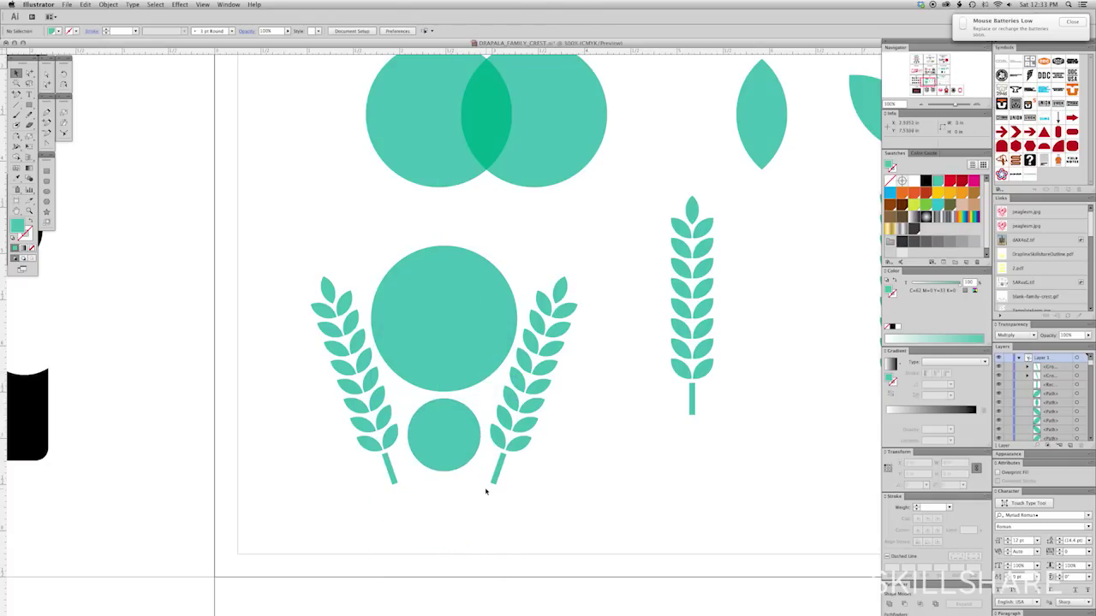
Rotate the left of the two stemless nine-pair sprigs as a group so it lies horizontally with its tip pointing right
left_click_drag(353, 306, 271, 241)
left_click_drag(443, 325, 438, 320)
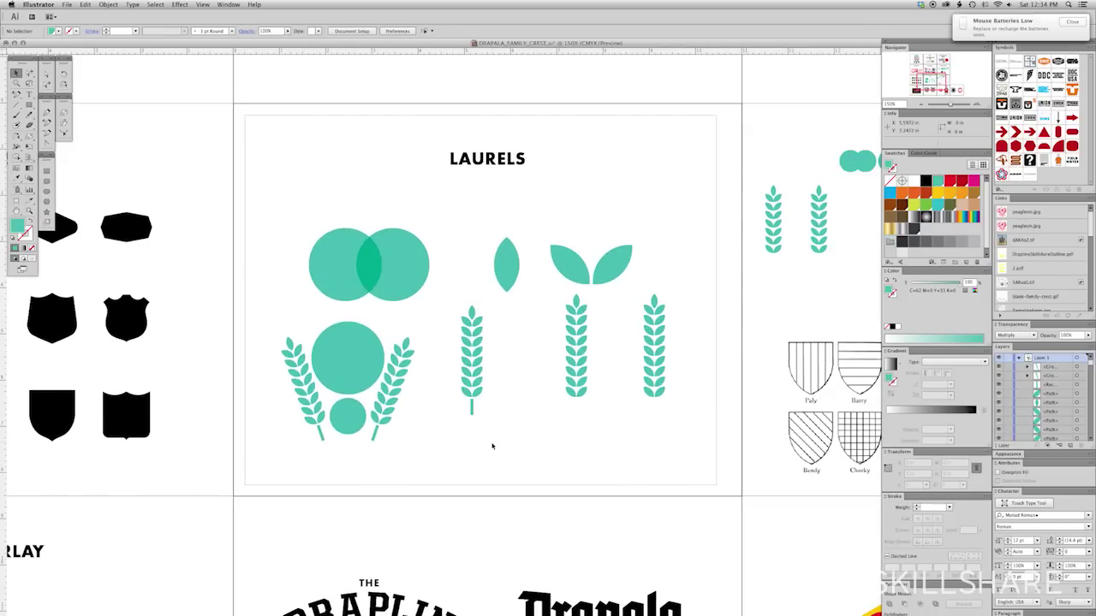
key("super+equal")
key("super+equal")
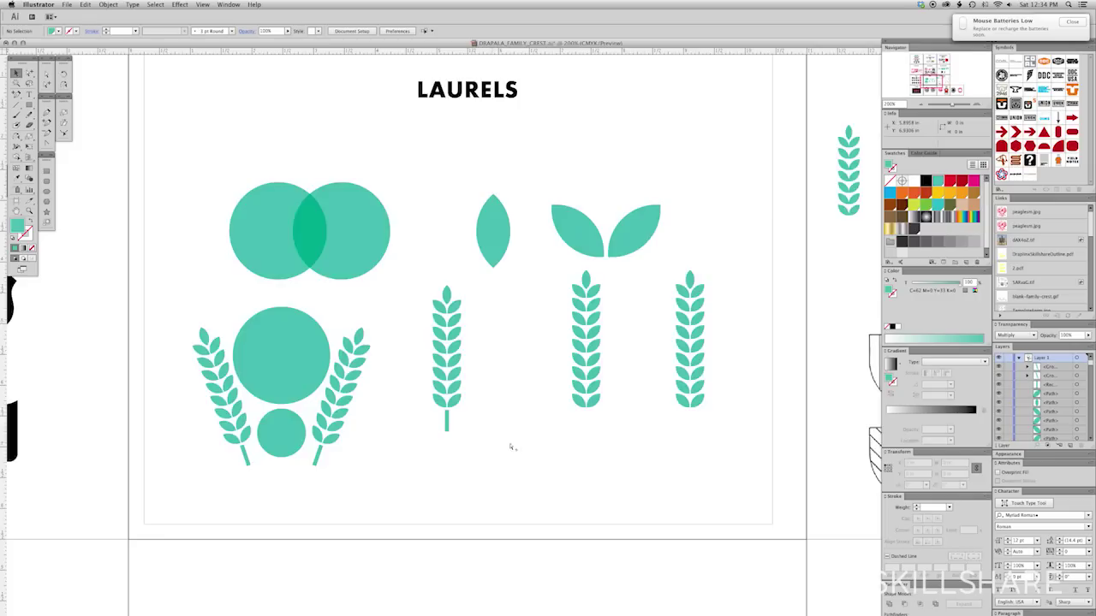
mouse_move(807, 472)
left_mouse_down()
mouse_move(560, 237)
mouse_move(543, 240)
mouse_move(633, 394)
mouse_move(549, 465)
left_mouse_up()
left_click_drag(561, 291, 644, 425)
left_click_drag(567, 403, 595, 365)
Apply an Arc warp with a horizontal 50% bend to the horizontal sprig and expand its appearance
left_click(194, 4)
mouse_move(180, 4)
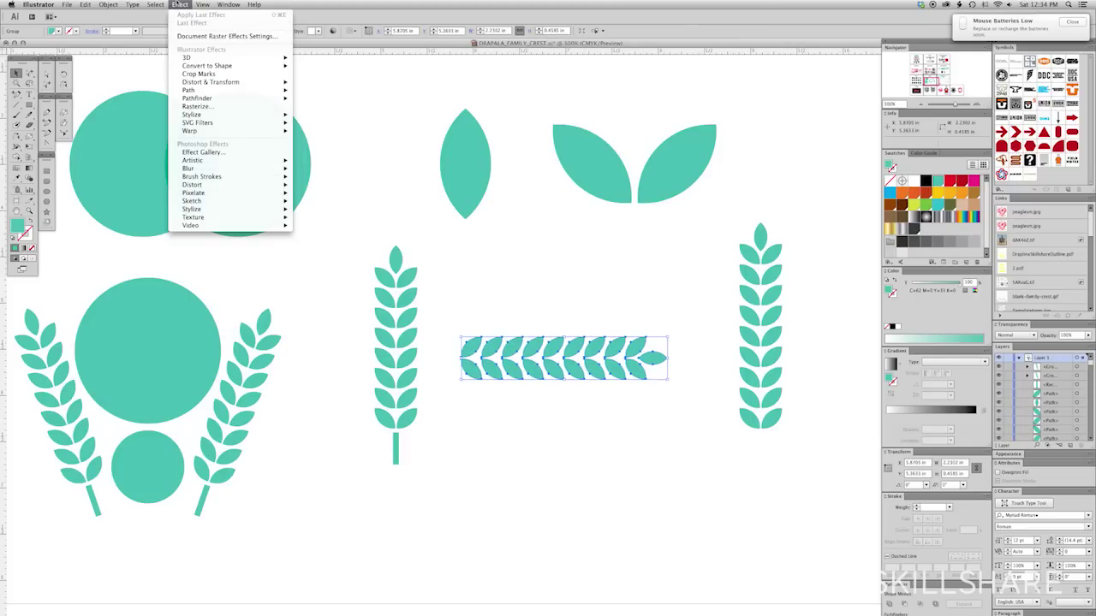
mouse_move(209, 130)
left_click(318, 131)
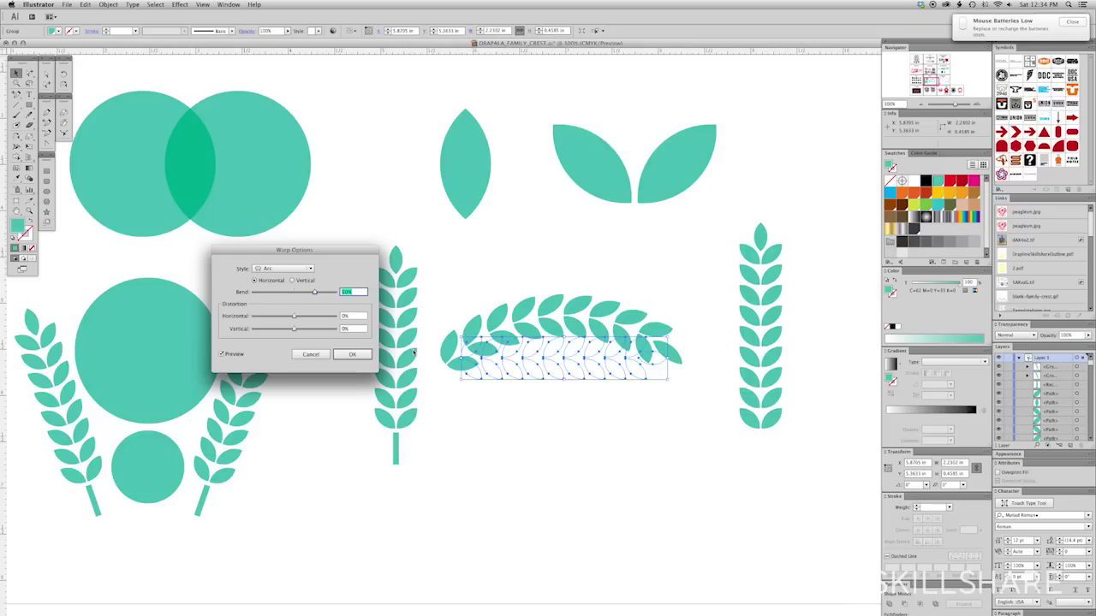
left_click(351, 355)
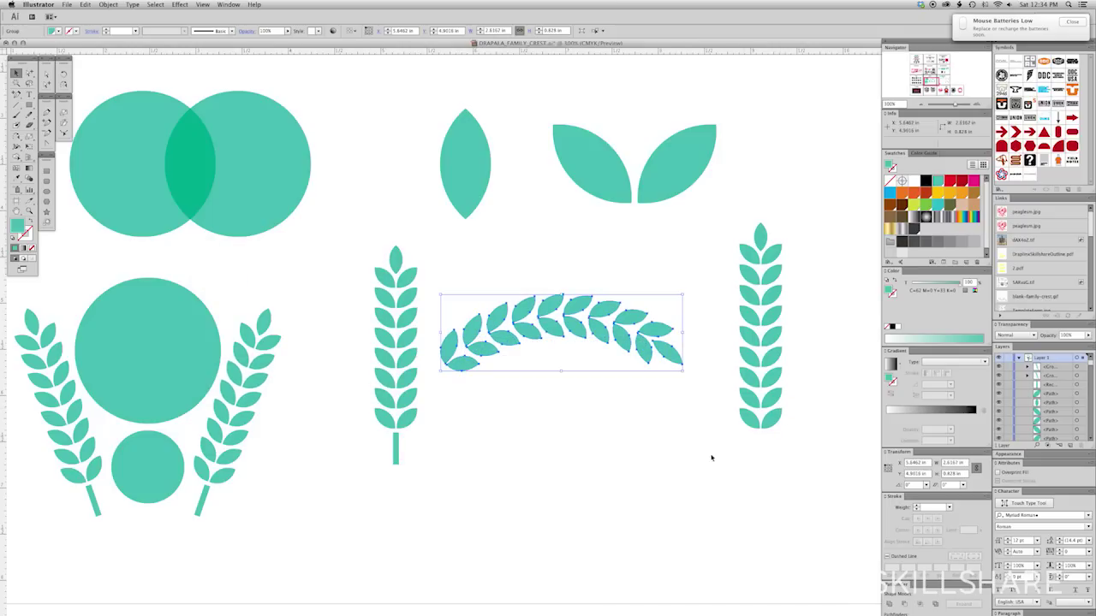
Rotate the curved sprig upright, move it lower and place a duplicate of it to the right
left_click_drag(437, 294, 531, 434)
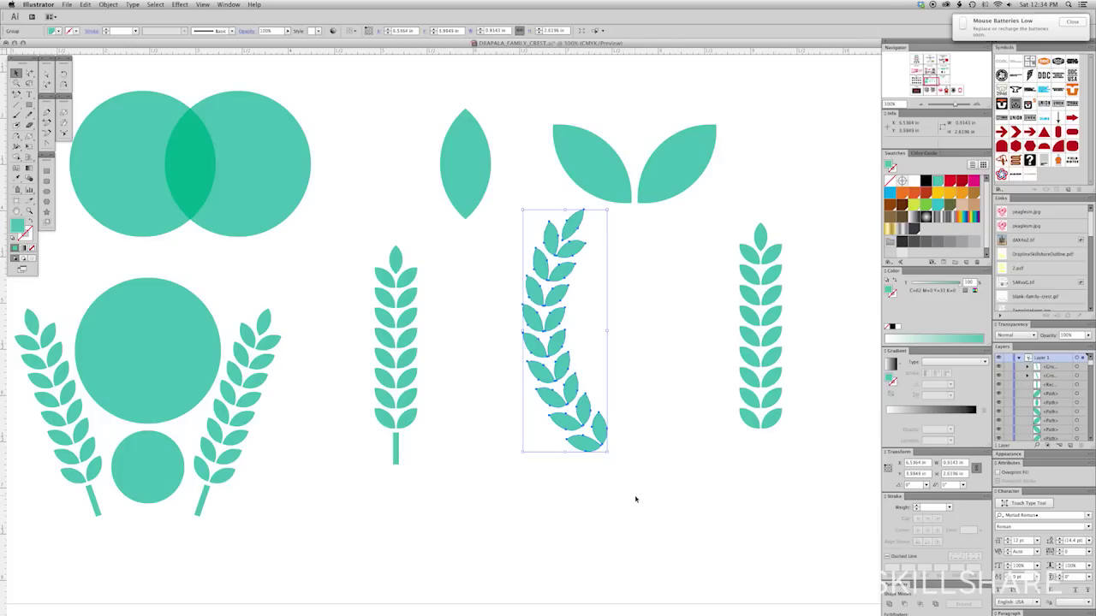
left_click_drag(572, 394, 666, 503)
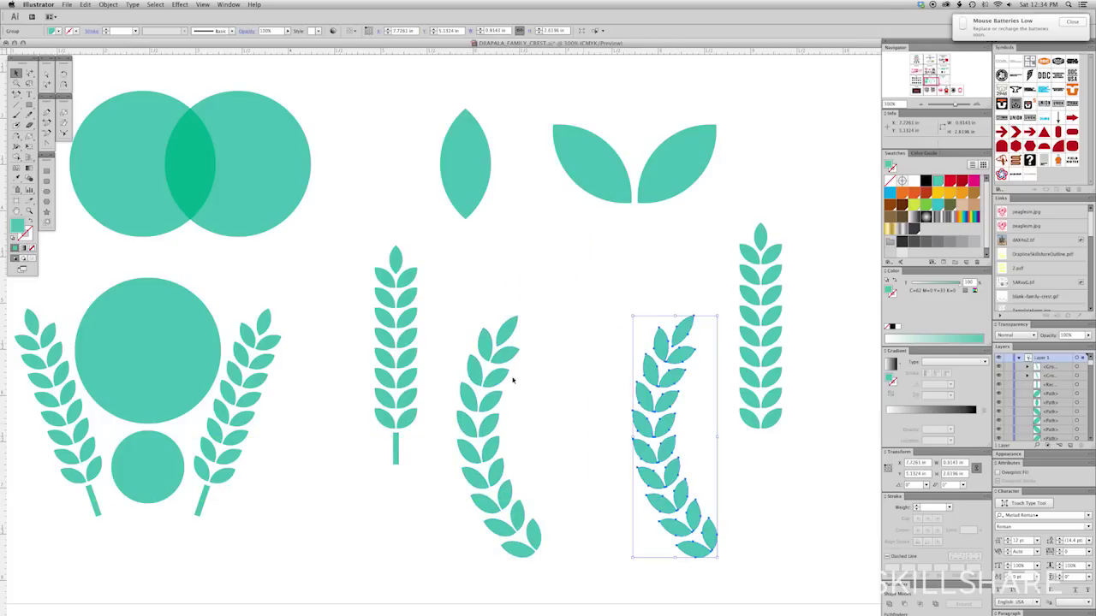
Reflect the right-hand curved sprig across the vertical axis so the two curved sprigs mirror each other
double_click(62, 133)
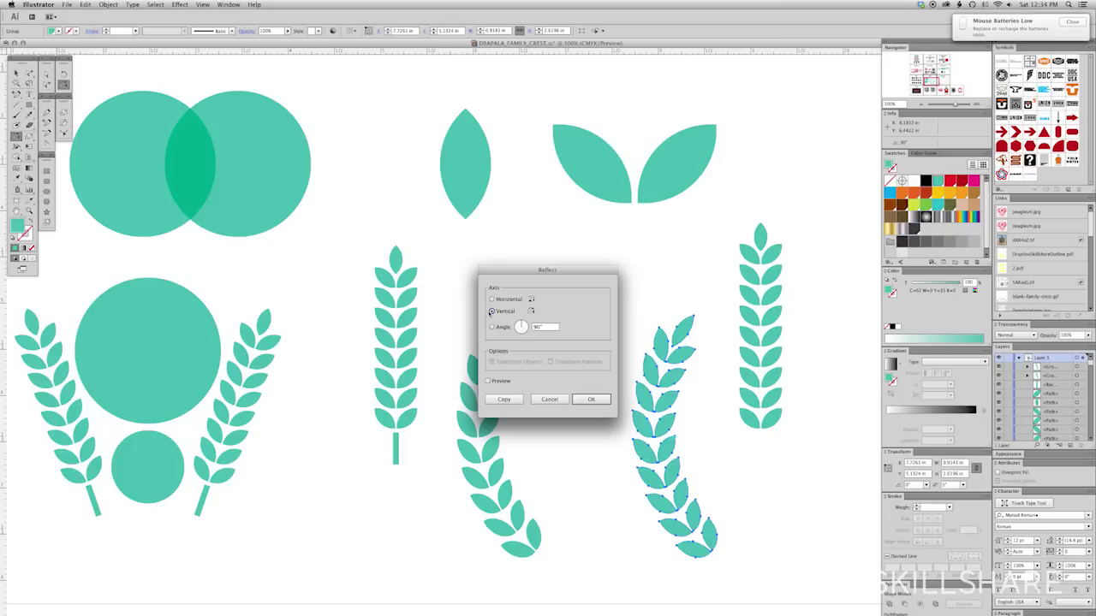
left_click(590, 400)
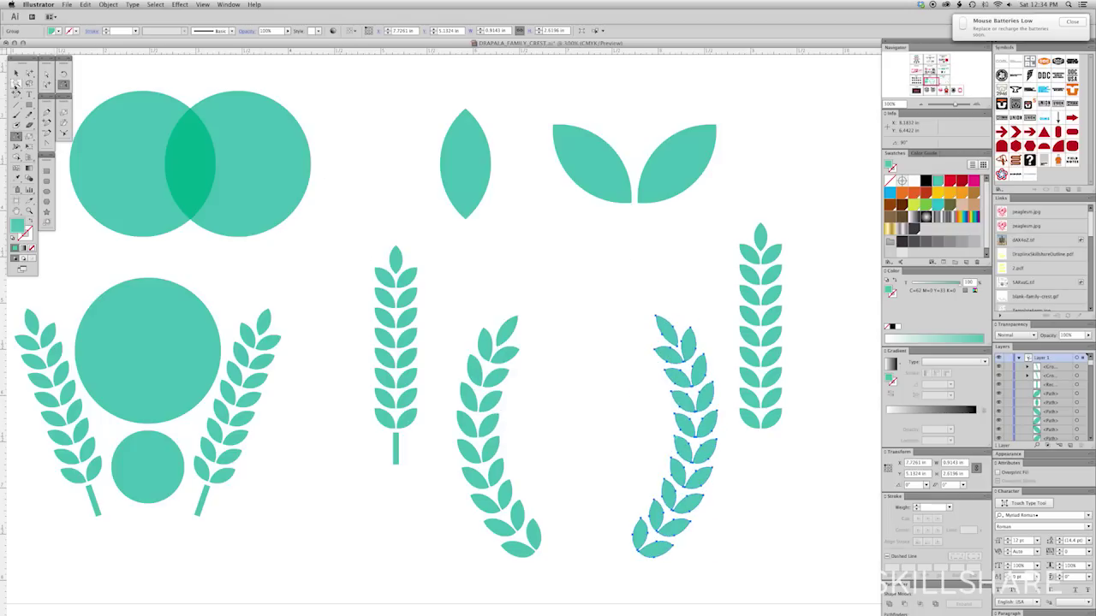
key("v")
Scale both curved sprigs down together to about 60% of their size, keeping their upper edge in place
left_click_drag(749, 214, 813, 524)
left_click_drag(702, 584, 423, 301)
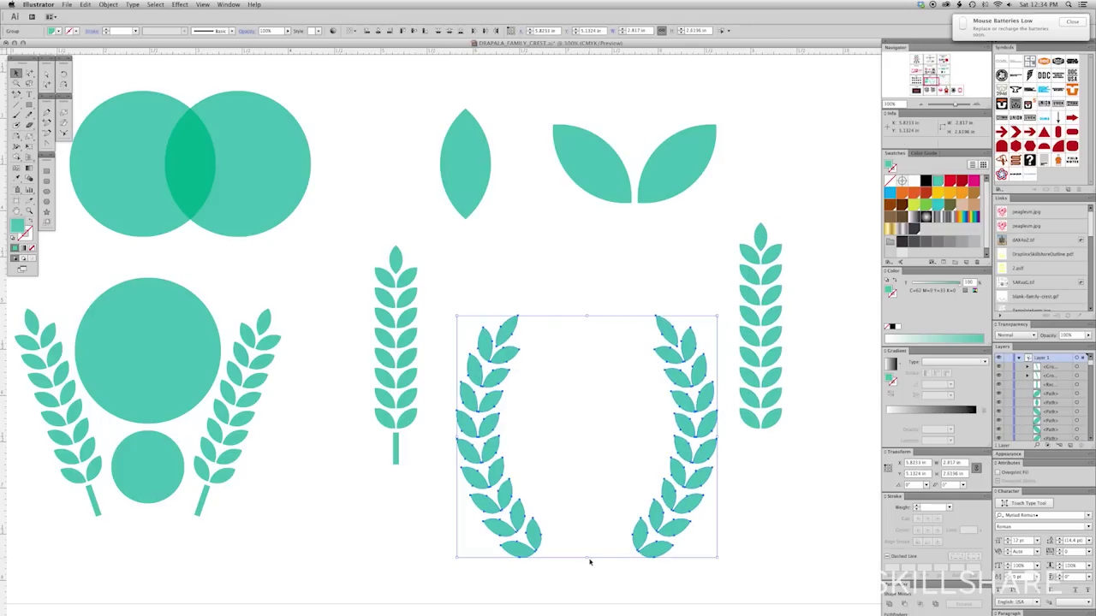
left_click_drag(587, 558, 590, 468)
left_click(590, 515)
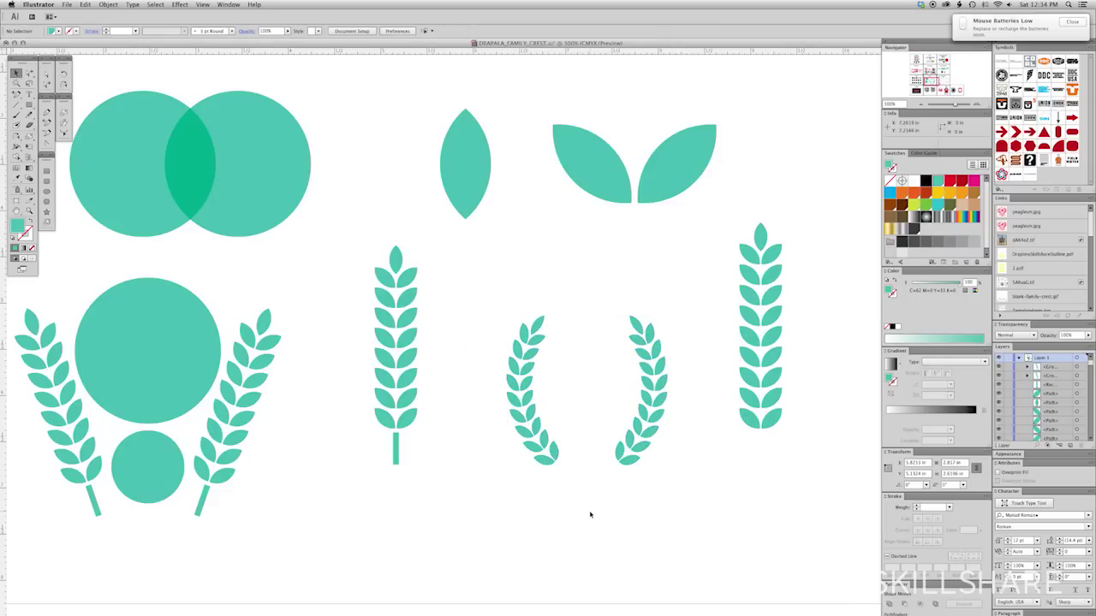
Place a copy of the large circle, about 1.13 in wide, between the curved sprigs and space the right sprig evenly around it
left_click_drag(155, 393, 589, 417)
left_click_drag(586, 465, 600, 417)
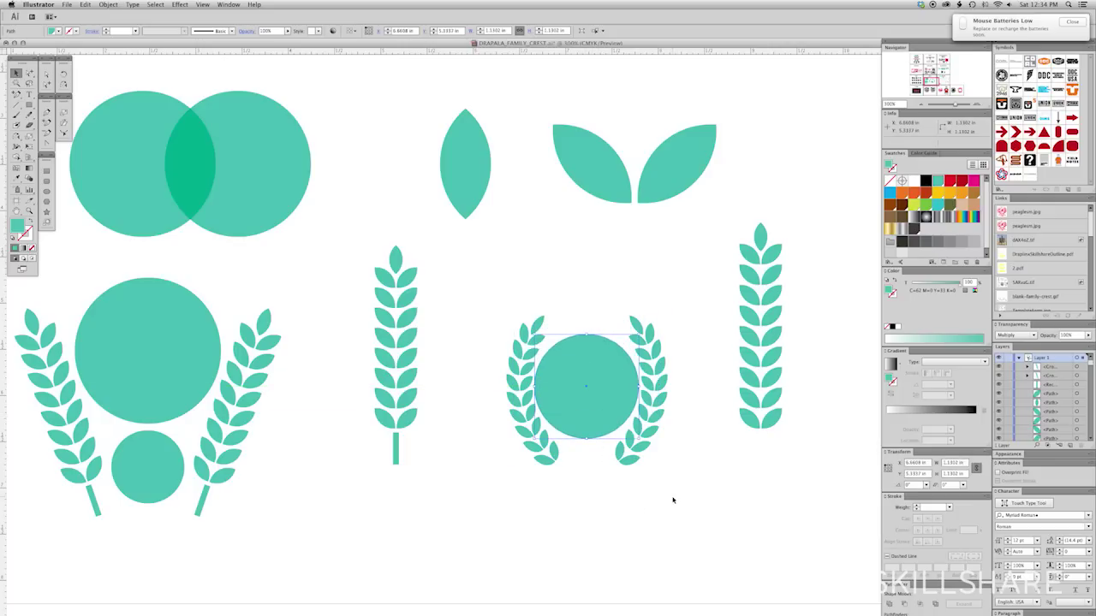
left_click(642, 319)
left_click_drag(639, 364, 651, 366)
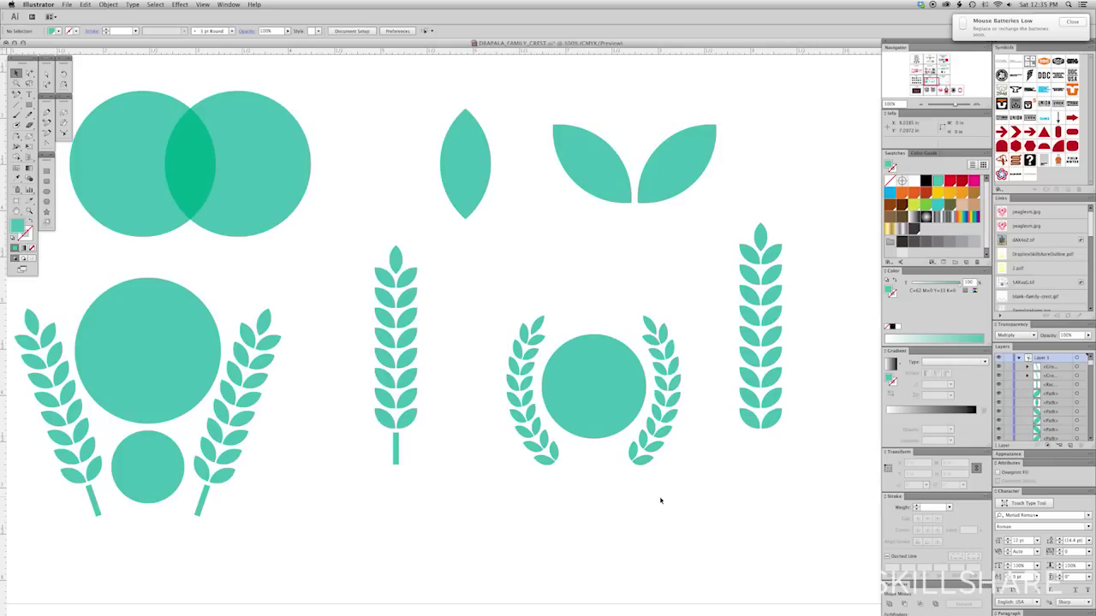
Place a copy of the upright single leaf beside the LAURELS heading
scroll(548, 196, "down", 5)
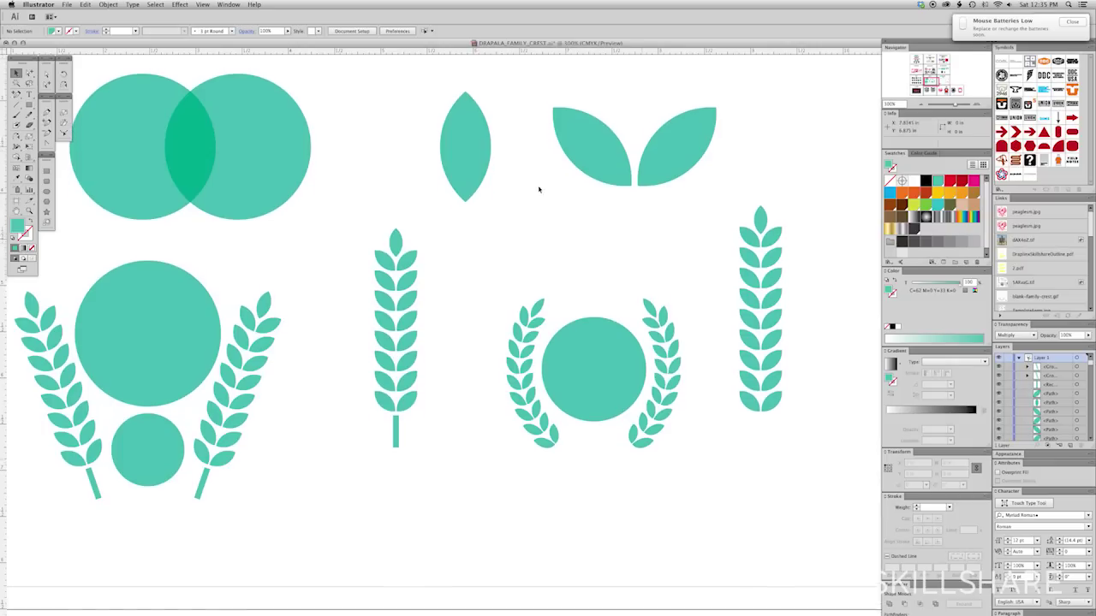
scroll(521, 135, "up", 10)
scroll(522, 134, "right", 4)
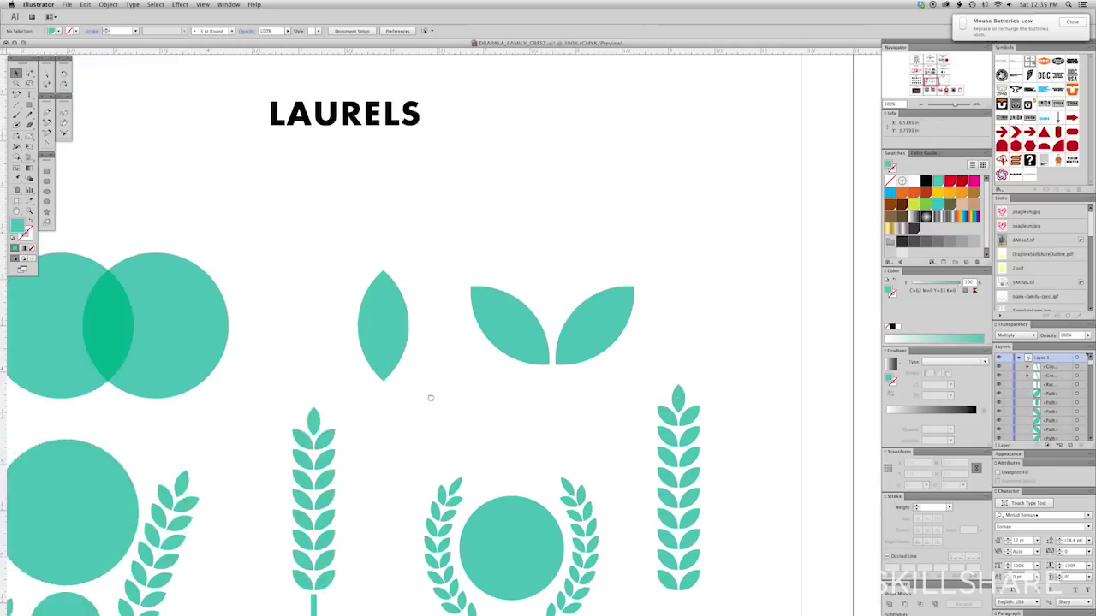
left_click_drag(372, 394, 550, 225)
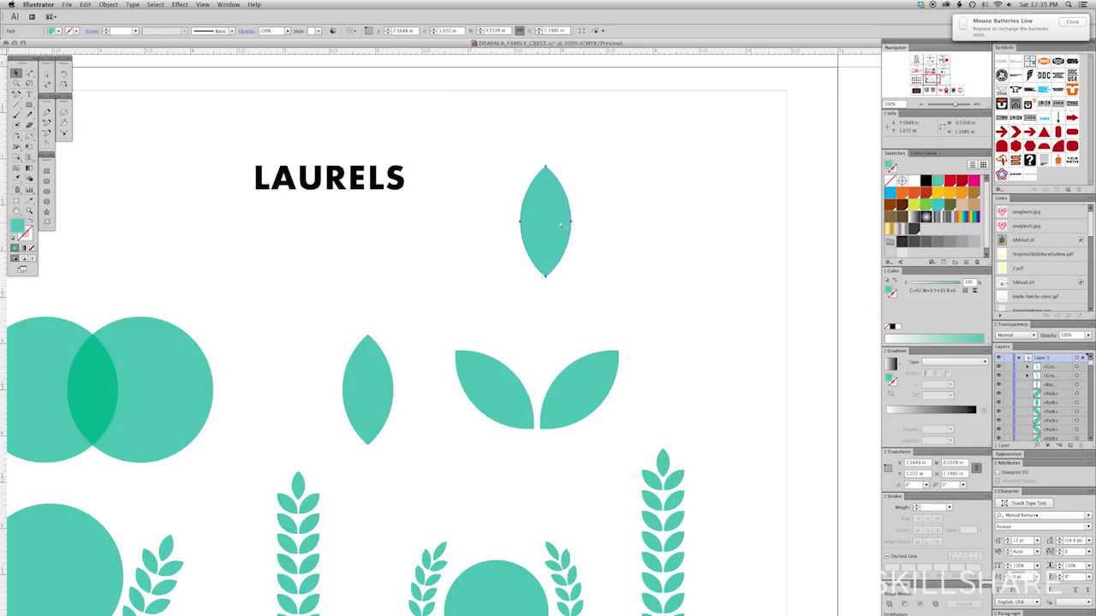
Swap the copied leaf's fill and stroke and set its stroke weight to 7 pt
key("super+equal")
key("super+equal")
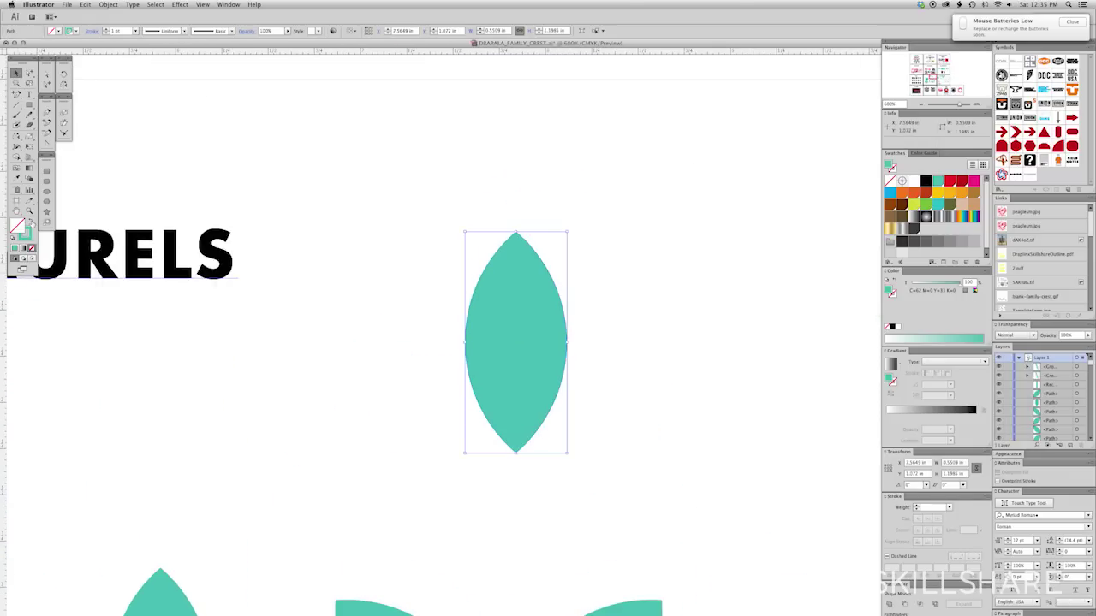
left_click(30, 222)
key("Up")
key("Up")
key("Up")
key("Up")
key("Up")
key("Up")
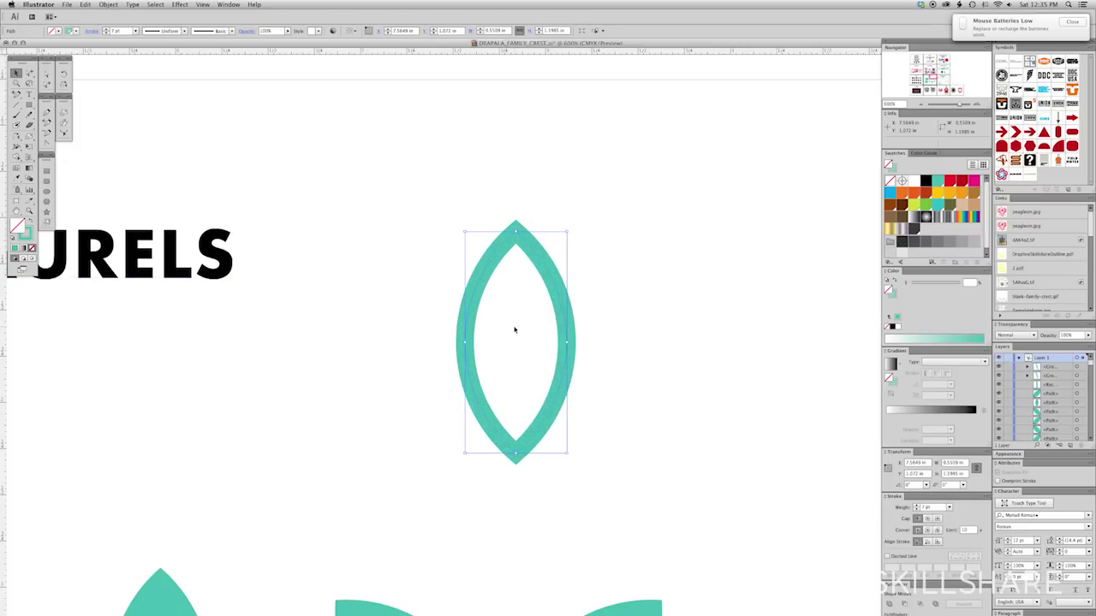
Add a slimmer filled leaf, about 60% as tall, inside the outlined leaf at its lower tip and select both shapes
mouse_move(516, 225)
left_mouse_down()
mouse_move(518, 356)
mouse_move(516, 322)
left_mouse_up()
key("shift+x")
left_click(307, 359)
left_click_drag(408, 215, 654, 525)
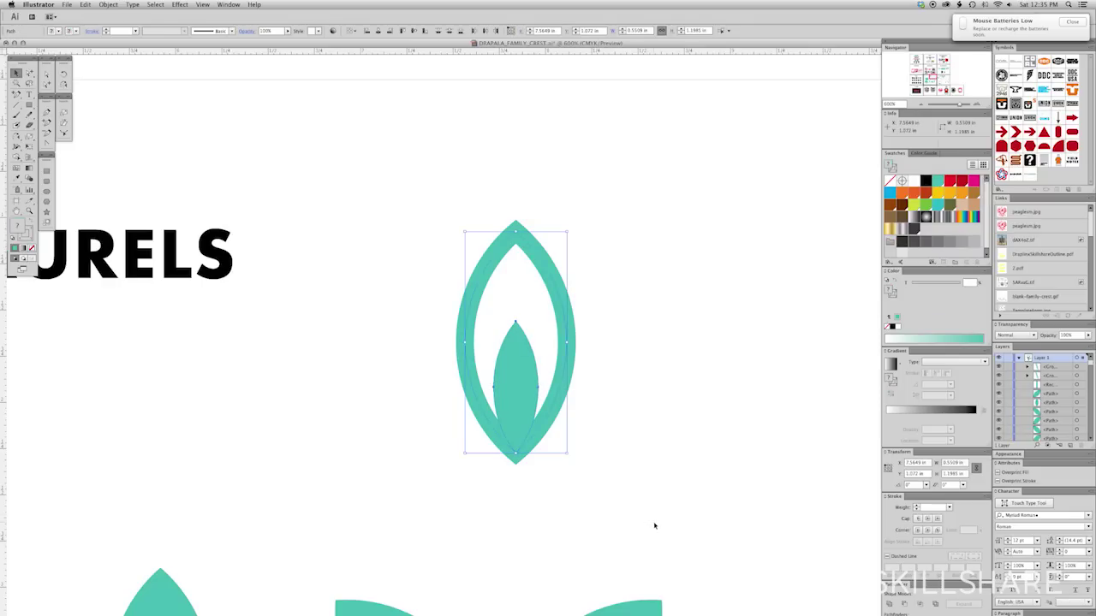
left_click_drag(526, 461, 391, 213)
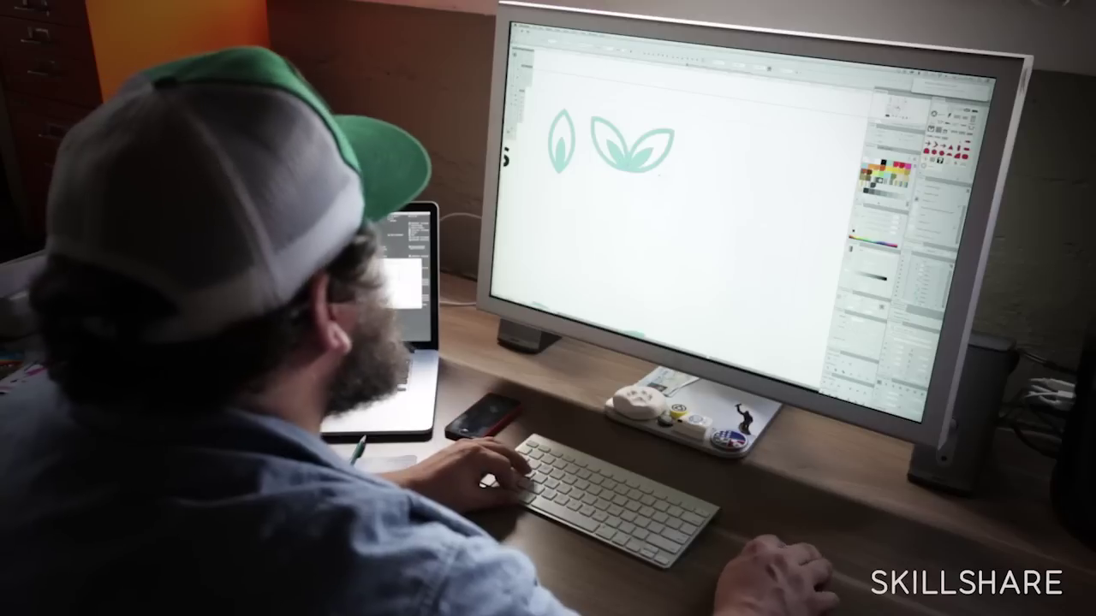
Shrink the copied outlined leaf pair to about 0.41 in wide and repeat it straight down into a column of twelve overlapping pairs
key("super+v")
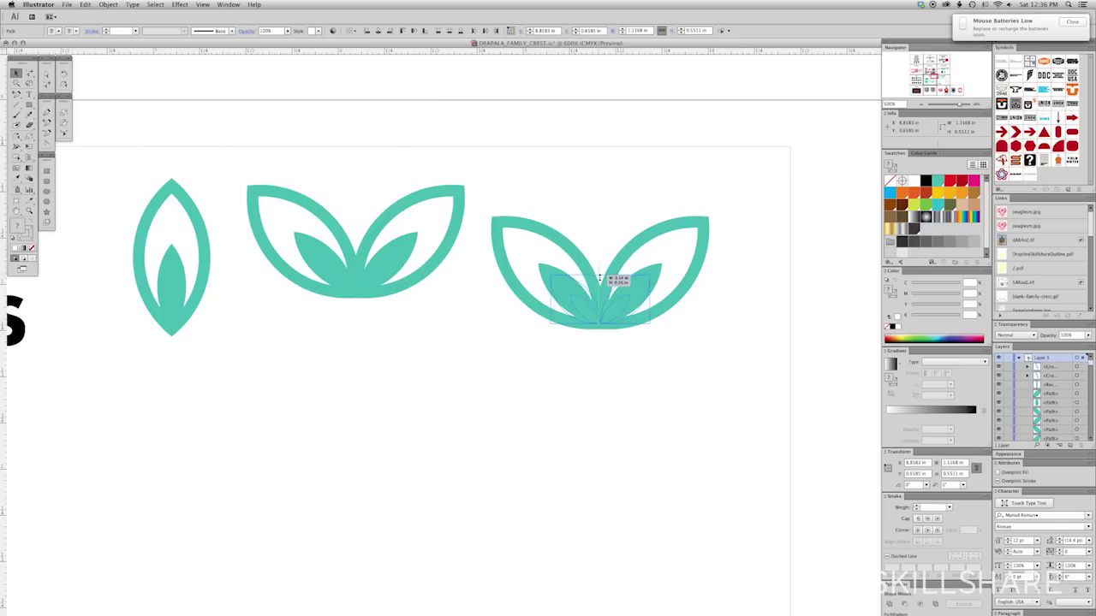
left_click_drag(593, 285, 602, 346)
key("super+d")
key("super+d")
key("super+d")
key("super+d")
key("super+d")
key("super+d")
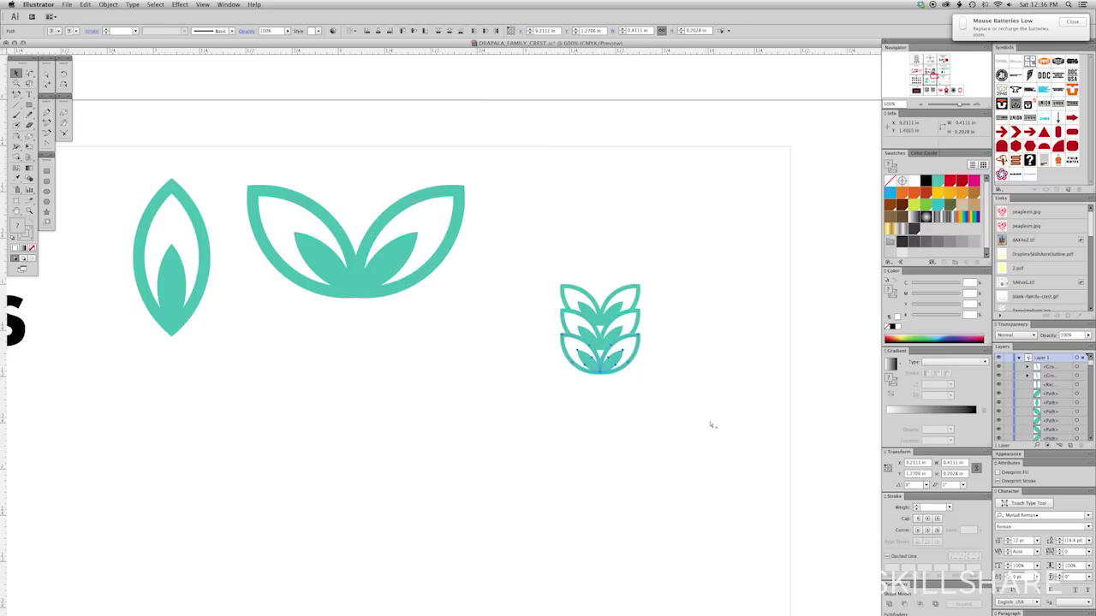
key("super+d")
key("super+d")
key("super+d")
key("super+d")
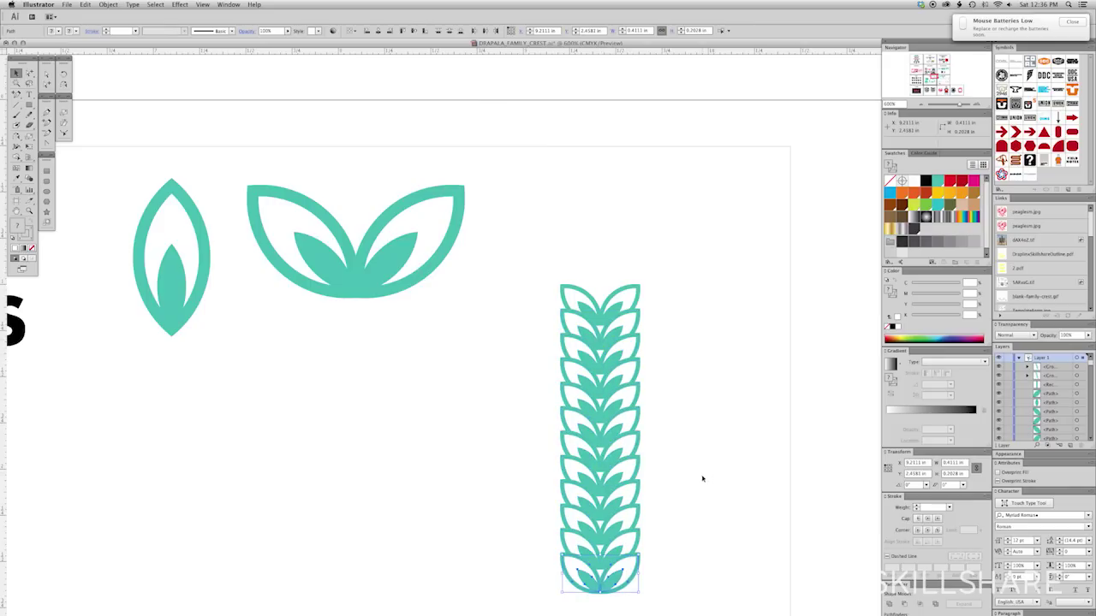
left_click_drag(626, 580, 602, 298)
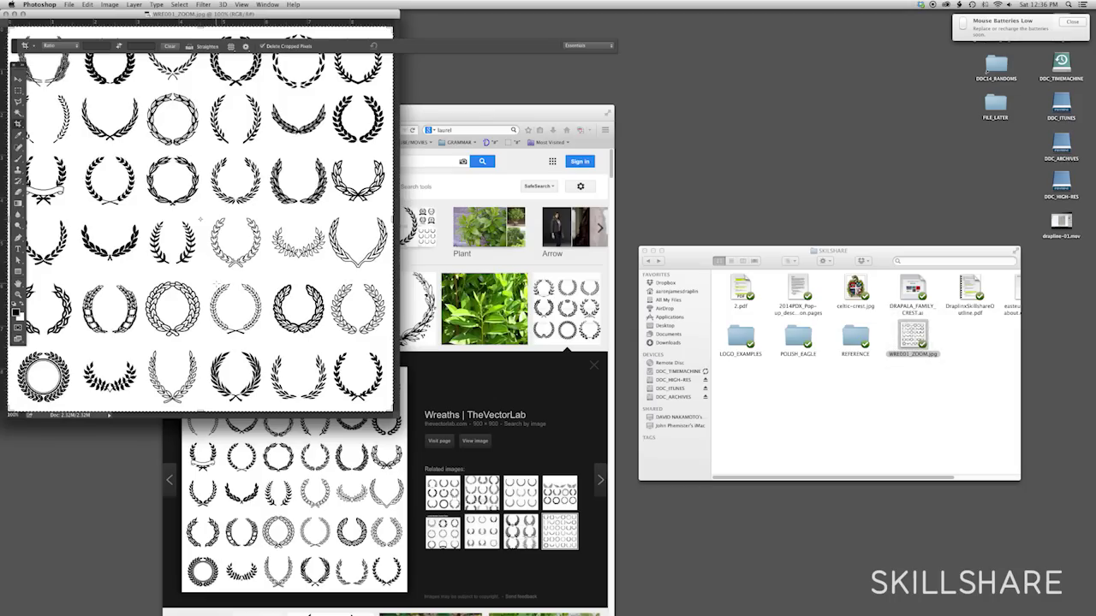
Switch to Photoshop and examine the laurel wreath designs in WRE001_ZOOM.jpg up close
key("super+plus")
key("super+plus")
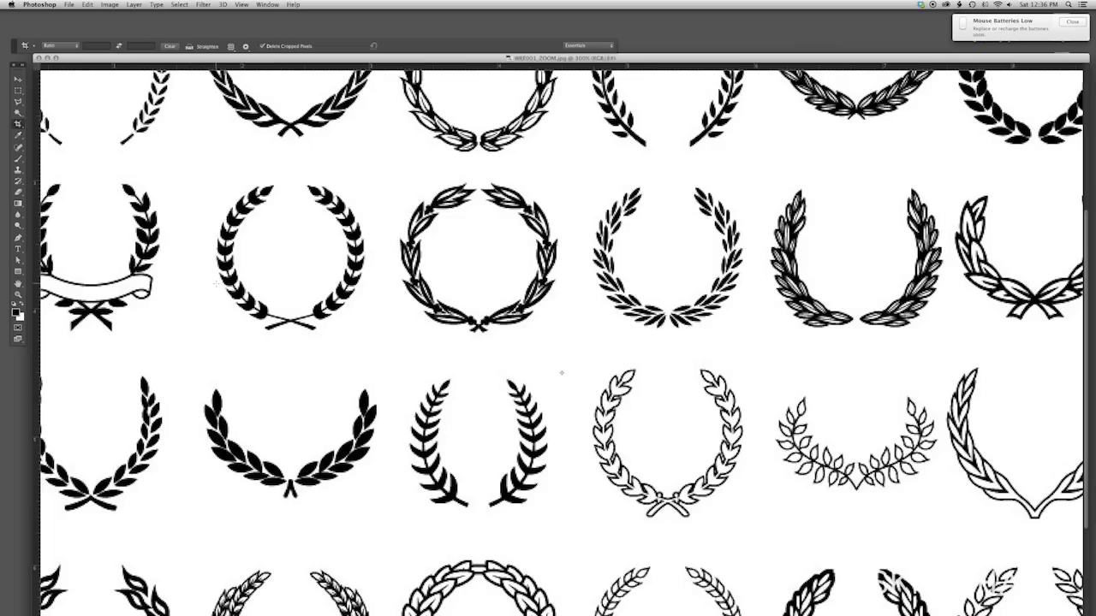
scroll(316, 375, "left", 2)
scroll(503, 494, "down", 5)
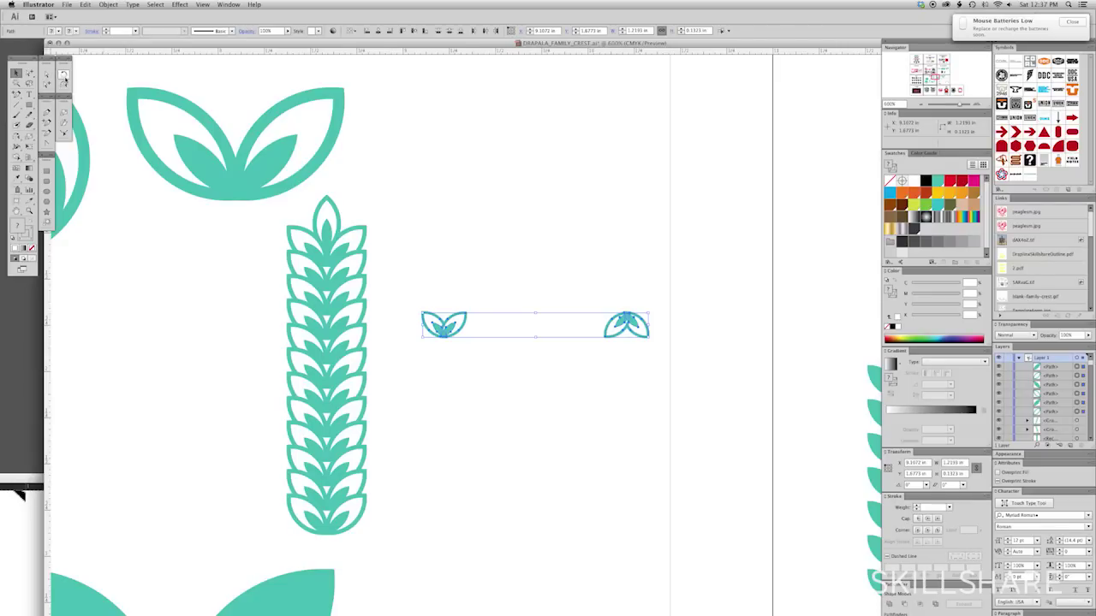
Try to form a full ring by repeatedly copying the two opposite leaf pairs with a rotation around their shared center
key("r")
left_click(593, 267, "alt")
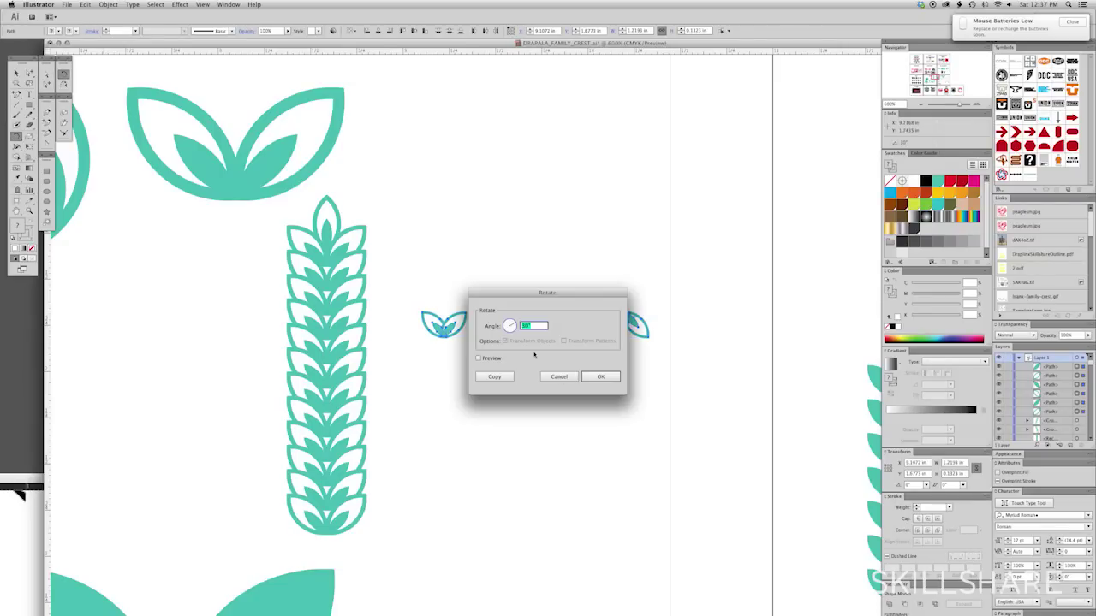
left_click(494, 378)
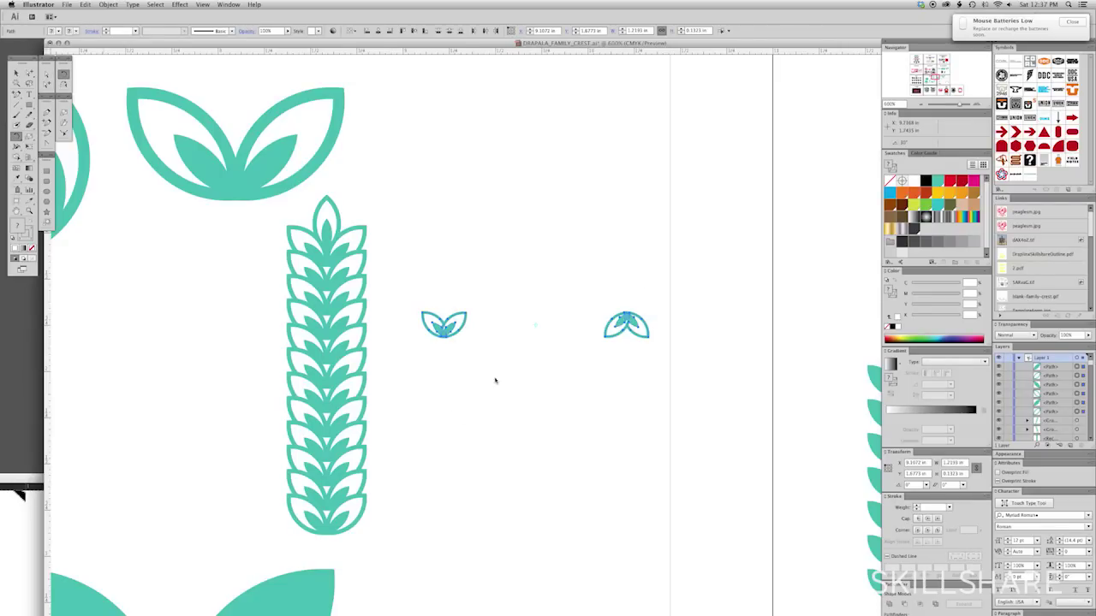
key("ctrl+d")
key("ctrl+d")
key("ctrl+d")
key("ctrl+d")
key("ctrl+d")
key("ctrl+d")
key("ctrl+d")
key("ctrl+d")
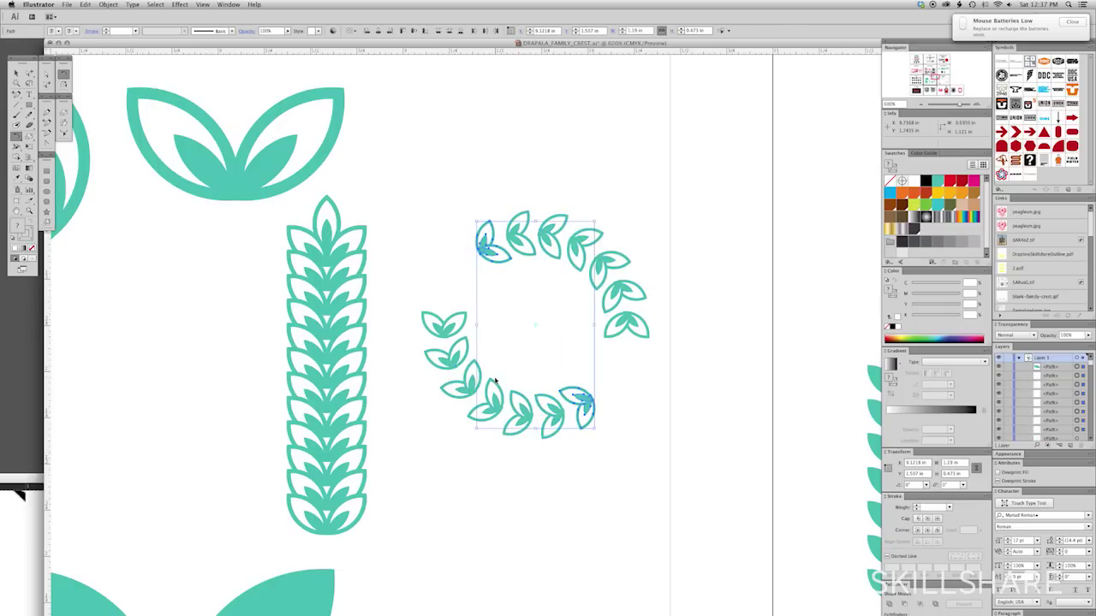
key("ctrl+z")
key("ctrl+z")
key("ctrl+z")
key("ctrl+z")
key("ctrl+z")
key("ctrl+z")
key("ctrl+z")
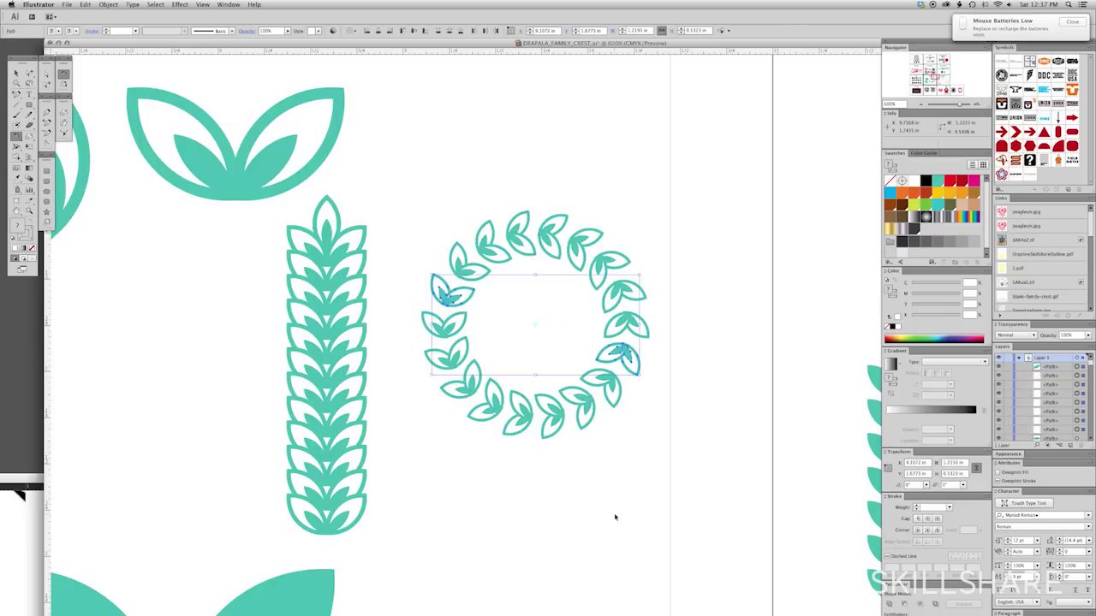
Undo the sparse ring and try a rotated copy of the two opposite leaf pairs at a smaller angle
key("super+z")
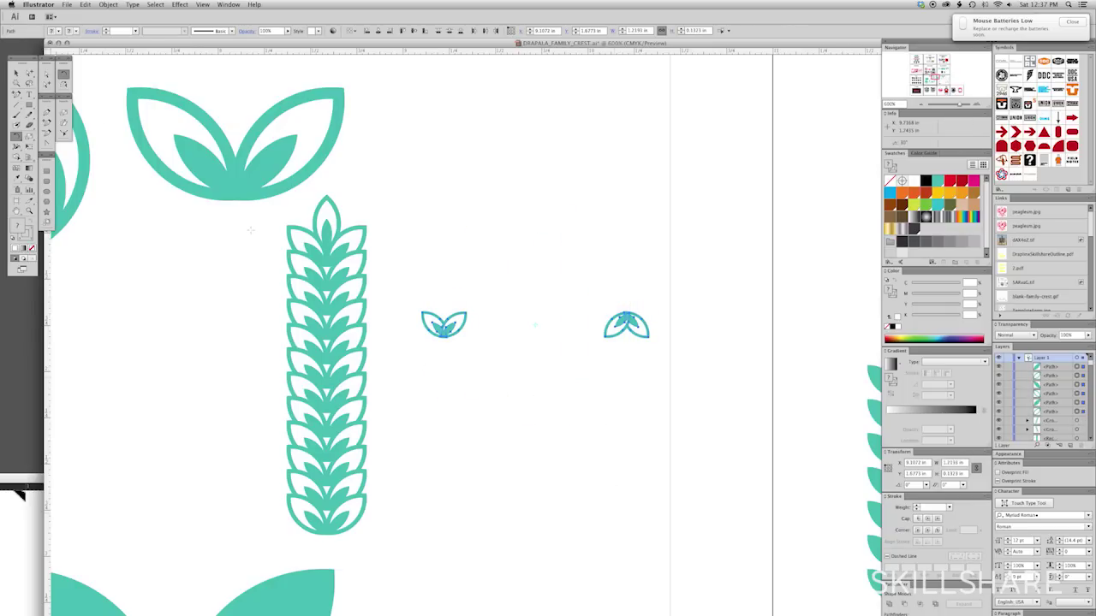
double_click(63, 74)
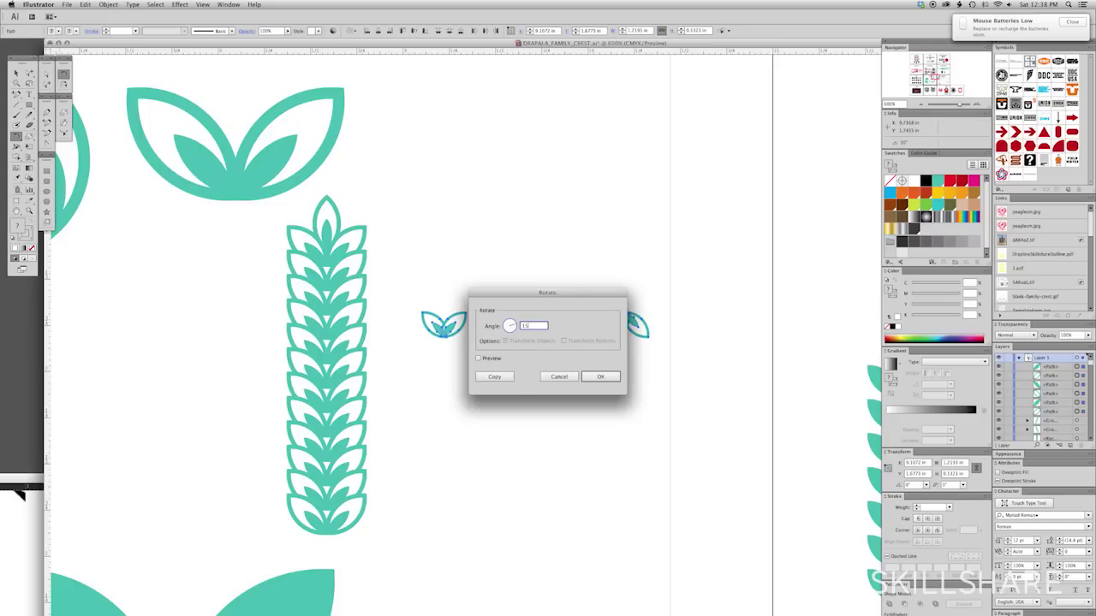
left_click(496, 376)
key("super+z")
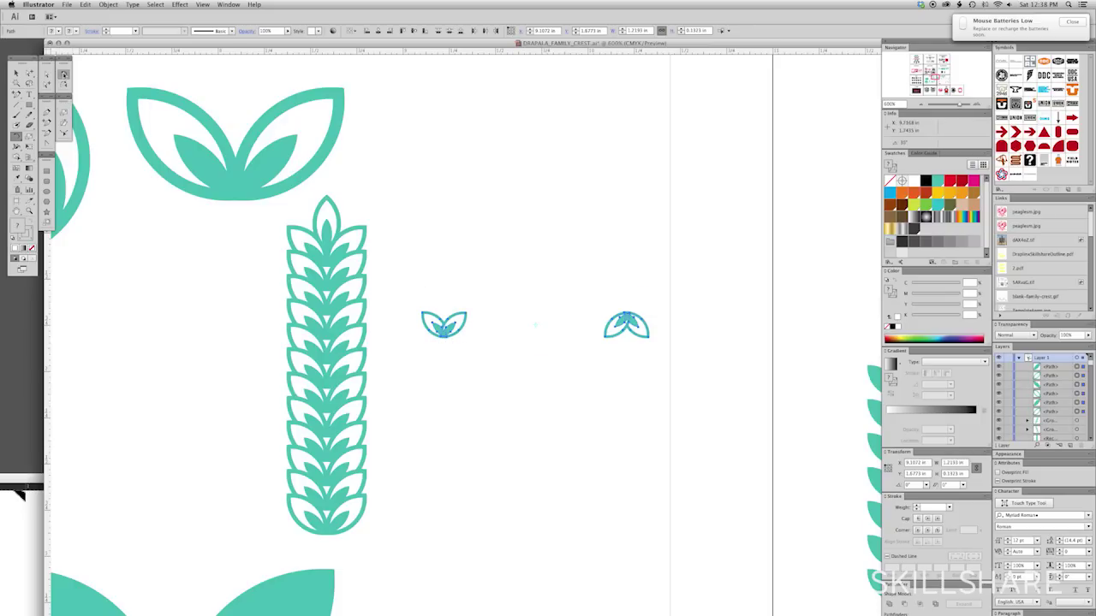
Copy the two opposite leaf pairs with a -10° rotation and repeat the transformation until they form a closed wreath
double_click(63, 75)
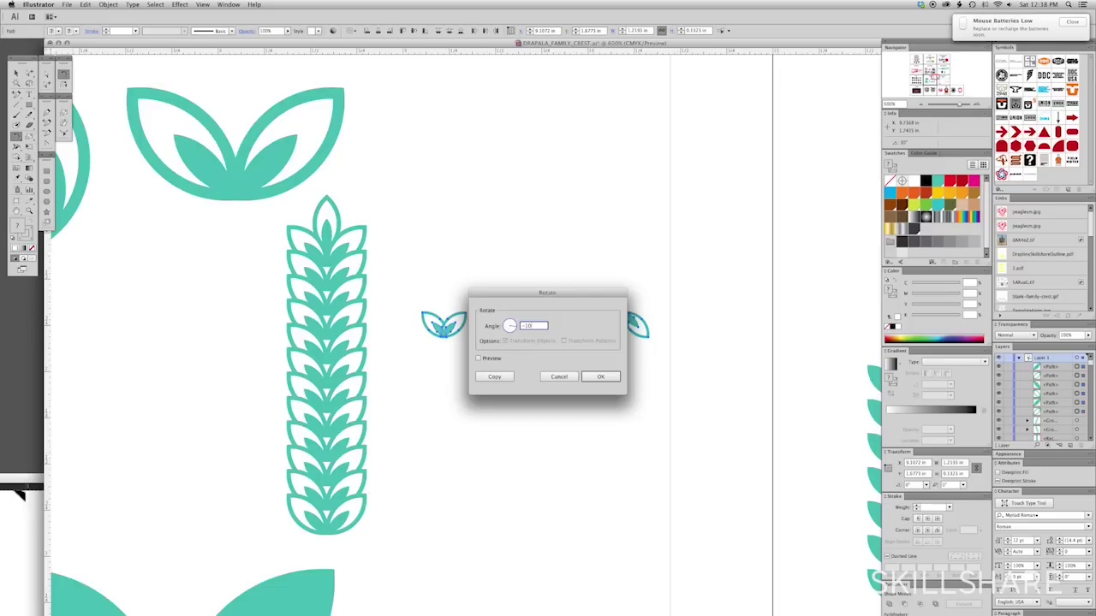
left_click(494, 376)
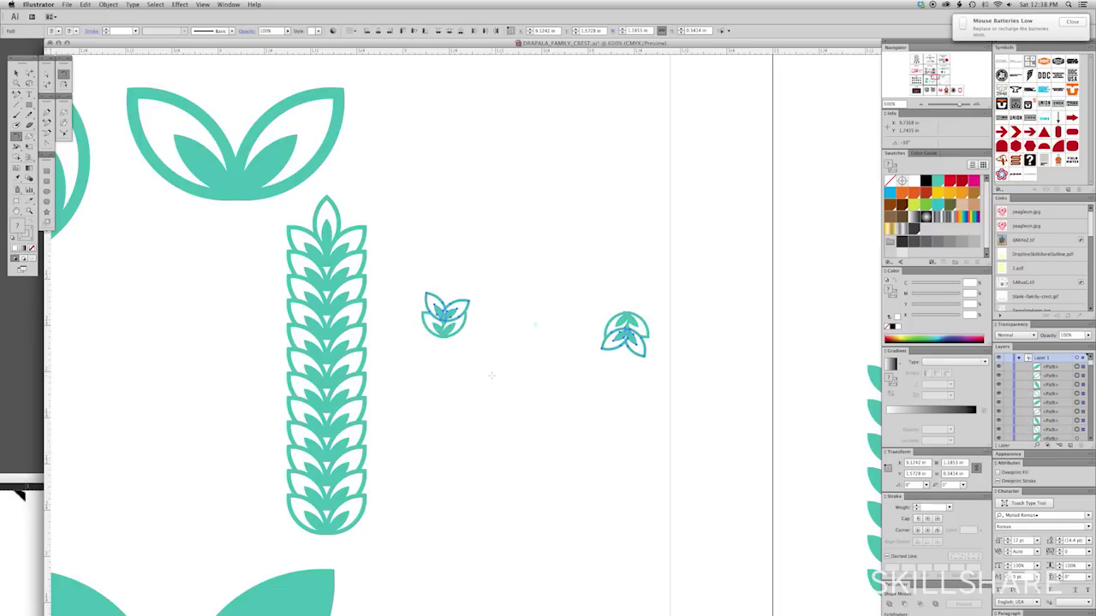
key("super+d")
key("super+d")
key("super+d")
key("super+d")
key("super+d")
key("super+d")
key("super+d")
key("super+d")
key("super+d")
key("super+d")
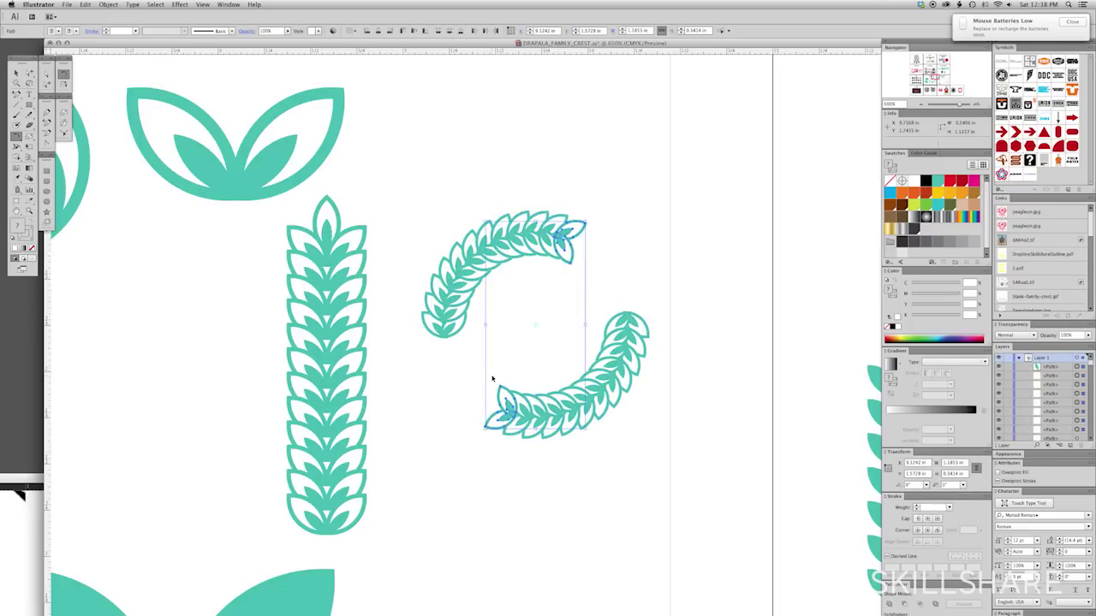
key("super+d")
key("super+d")
key("super+d")
key("super+d")
key("super+d")
key("super+d")
key("super+d")
key("super+d")
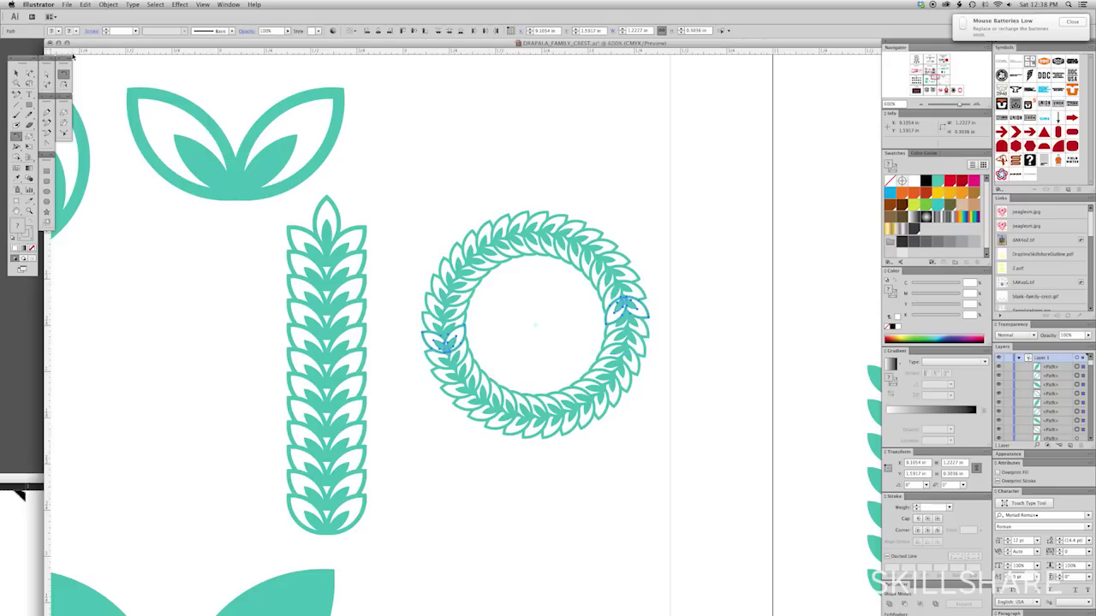
Select the whole wreath and place a duplicate of it directly below
key("v")
left_click_drag(418, 183, 646, 454)
scroll(628, 422, "down", 5)
left_click_drag(582, 283, 582, 547)
left_click(501, 438)
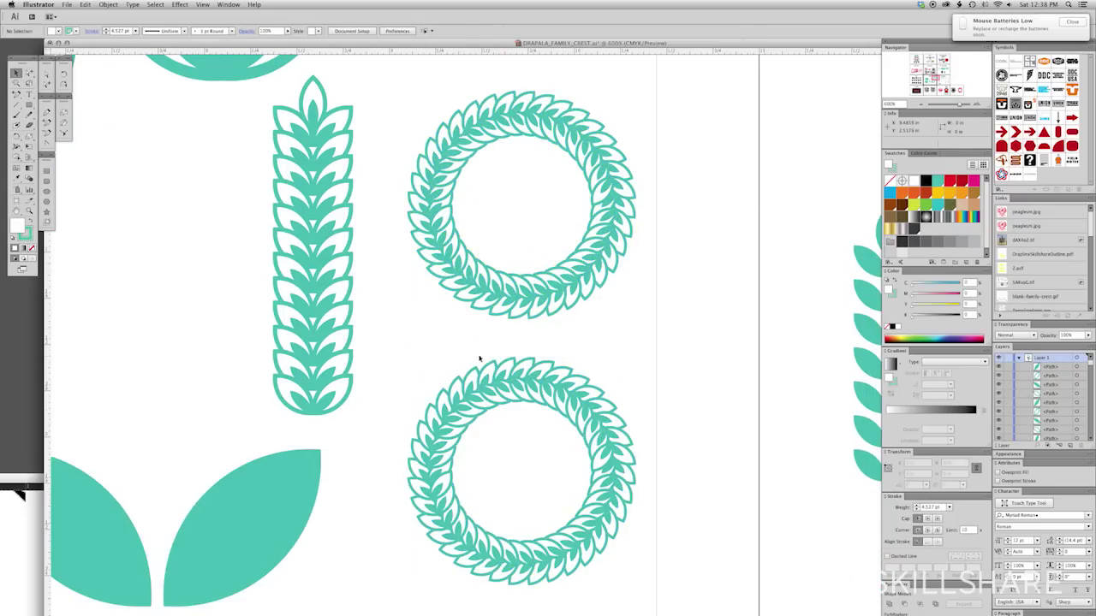
Delete the leaf pairs across the top of the lower wreath and the cut-off leaf remnants at the gap's left end
left_click_drag(544, 407, 491, 396)
key("Delete")
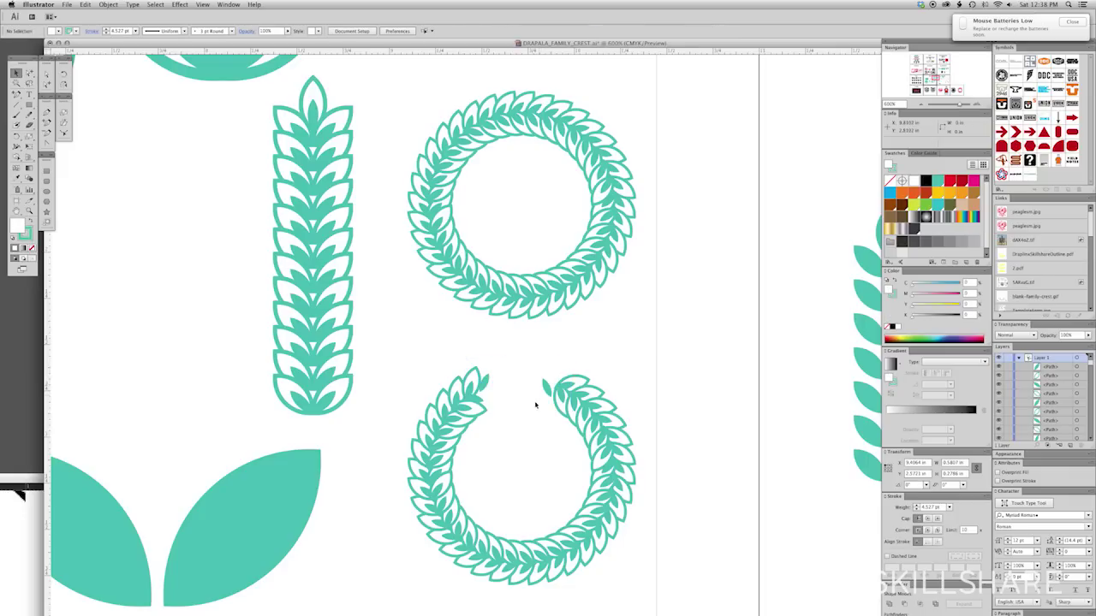
left_click(477, 392)
left_click(485, 391)
left_click(470, 391)
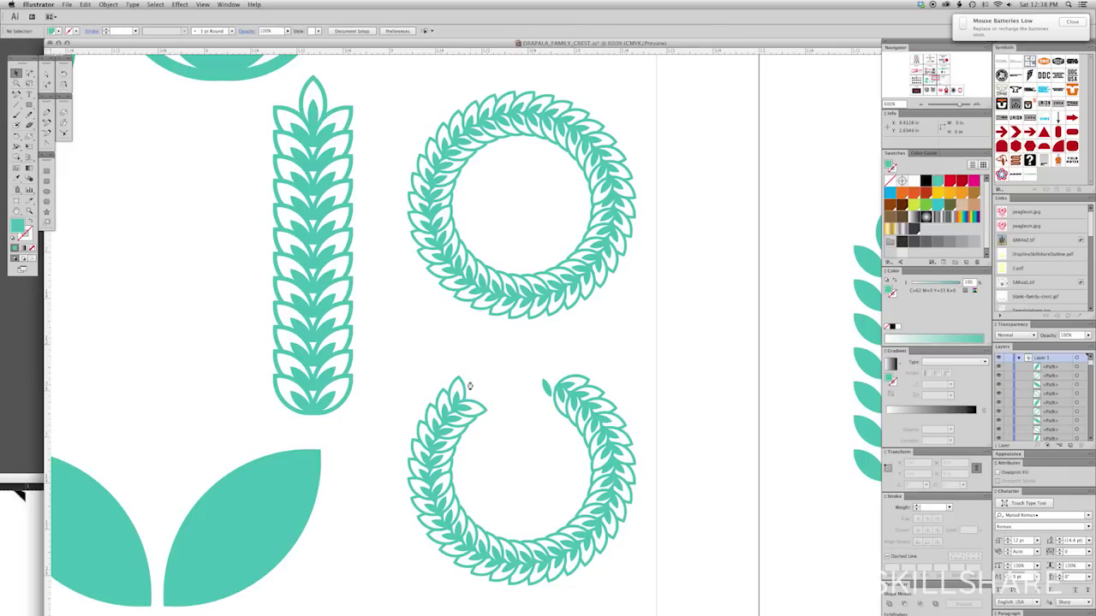
Delete the lower wreath's bottom section and right half, leaving only the left curved branch
left_click_drag(533, 609, 495, 531)
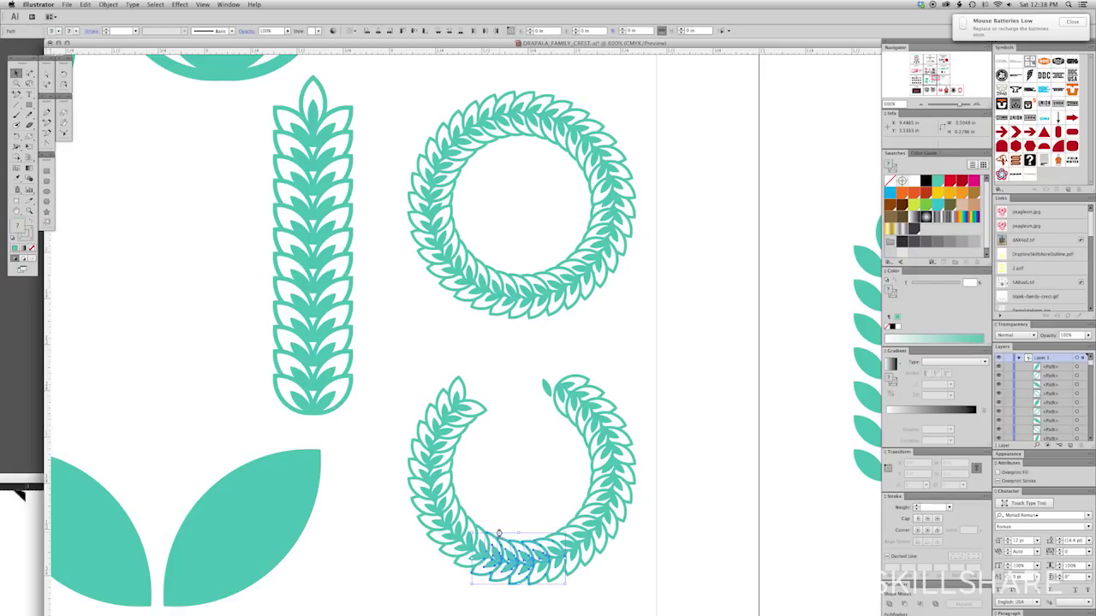
key("Delete")
left_click_drag(561, 432, 641, 587)
key("Delete")
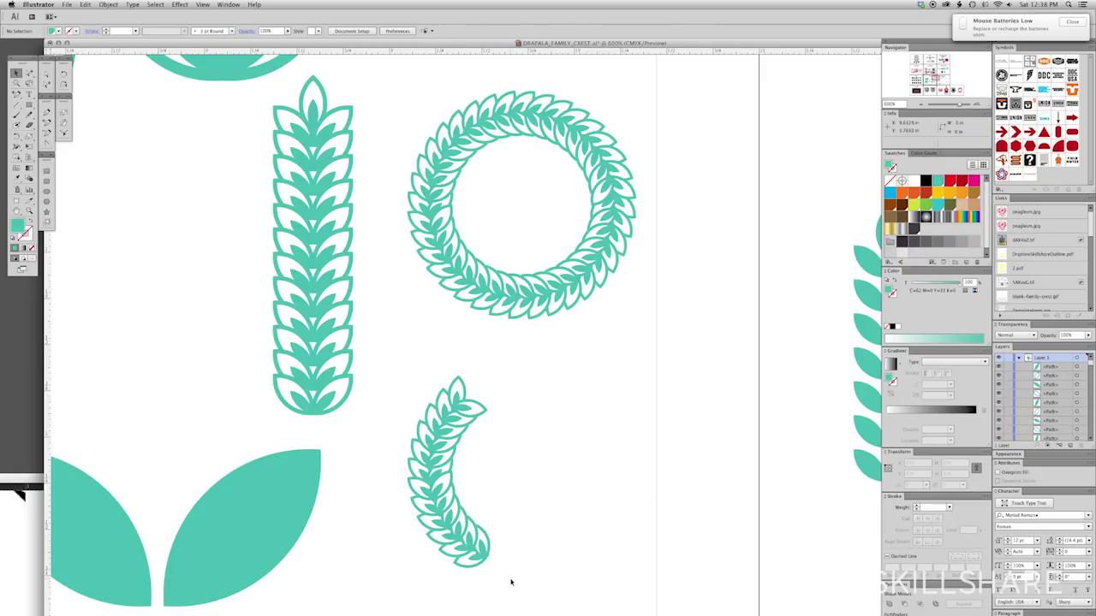
Remove the upright tip leaf with its filled core from the curved branch and select the right-pointing leaf beside it
left_click(468, 411)
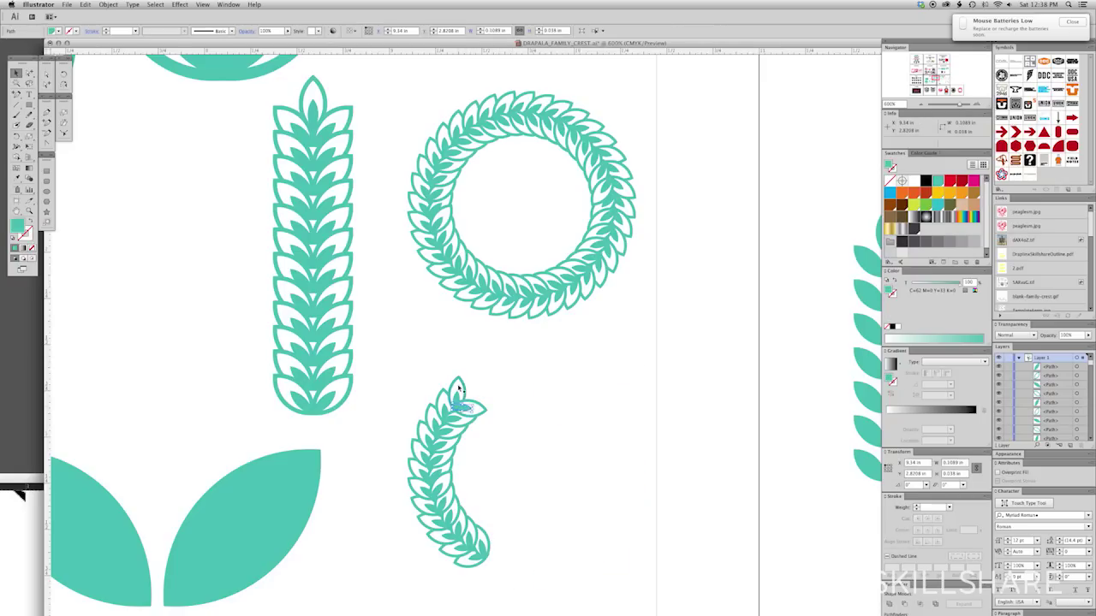
left_click(458, 396)
key("Delete")
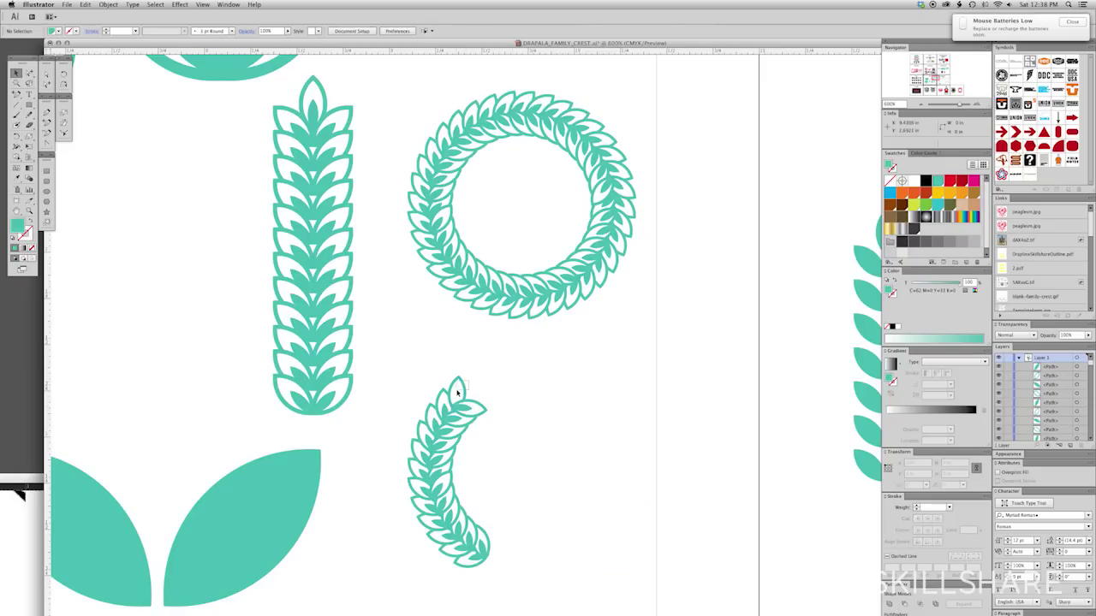
left_click(481, 408)
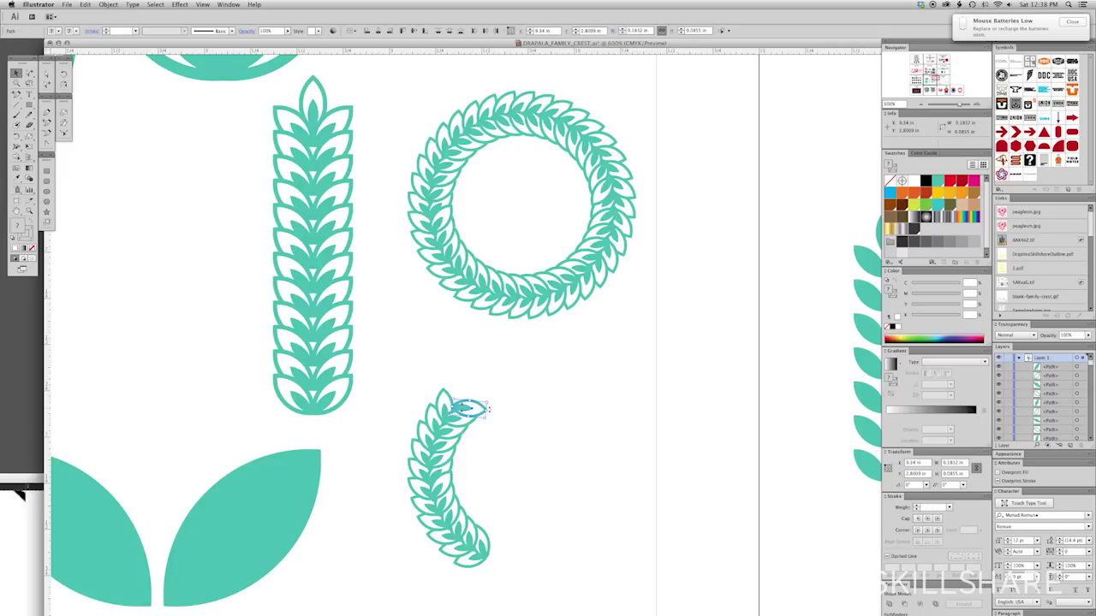